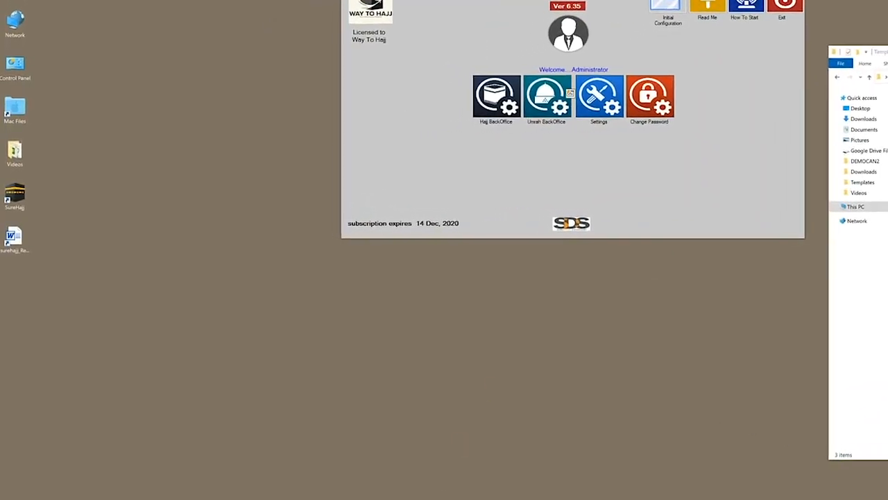
- Switch to the master codes workbook in Excel and examine its Vendors, Subagents and Licenses sheets
key(alt+Tab)
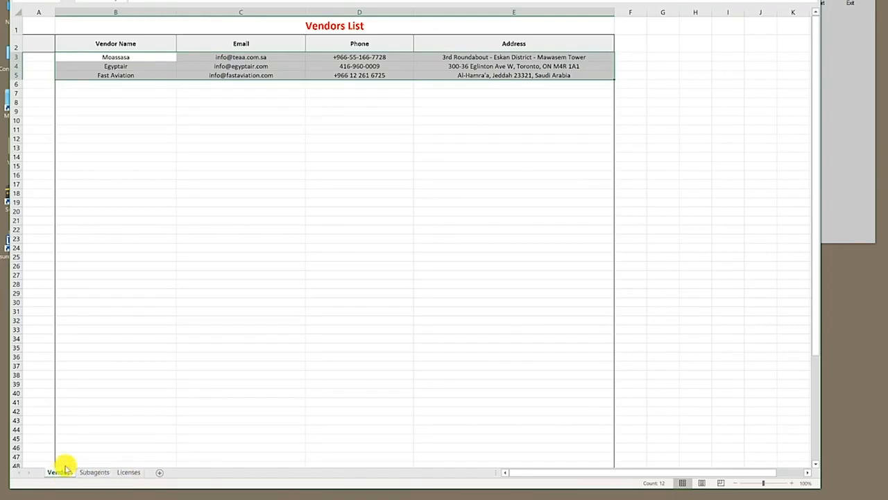
click(243, 118)
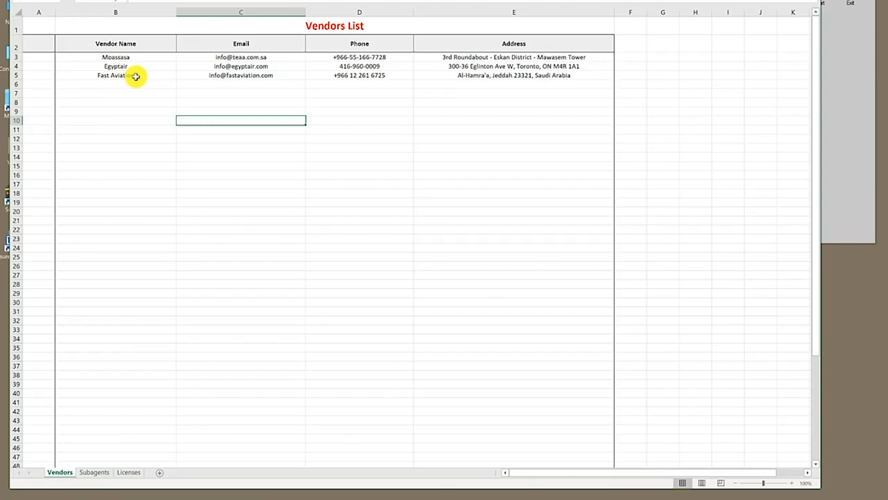
click(94, 472)
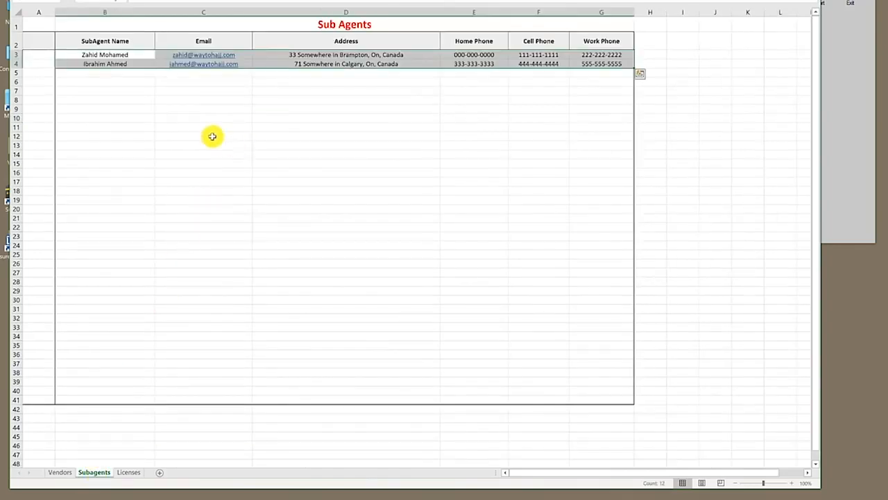
click(183, 125)
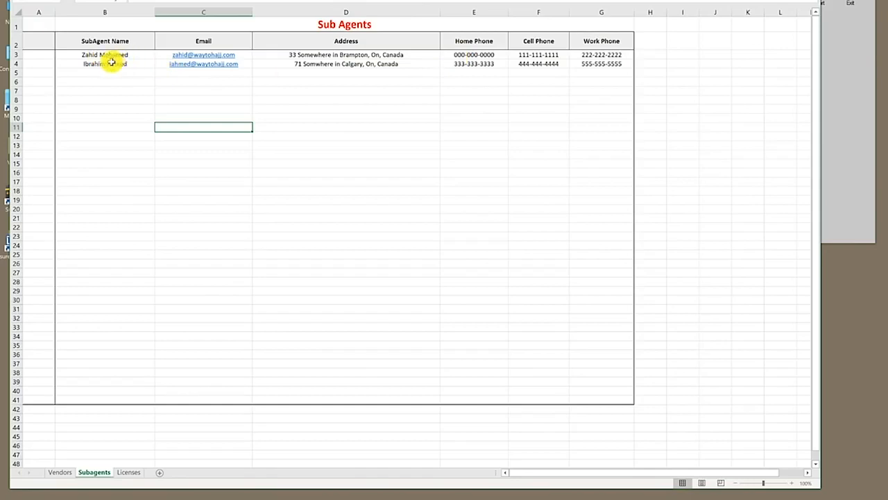
click(127, 472)
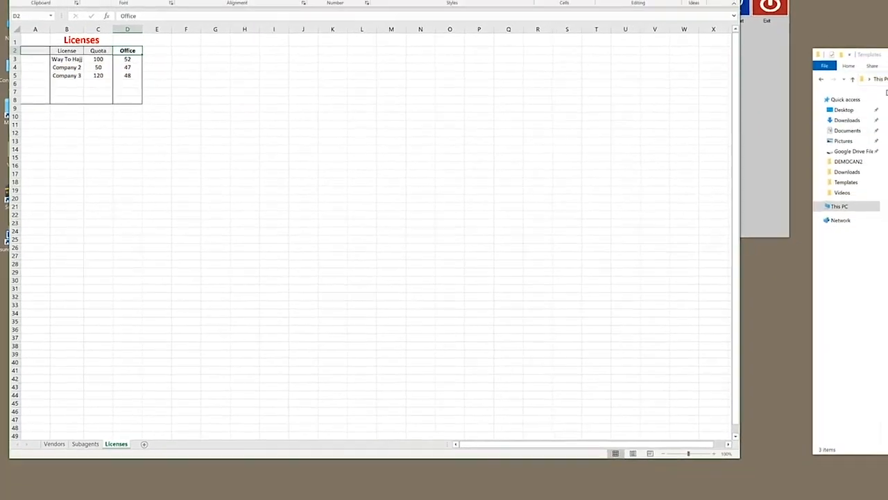
click(539, 8)
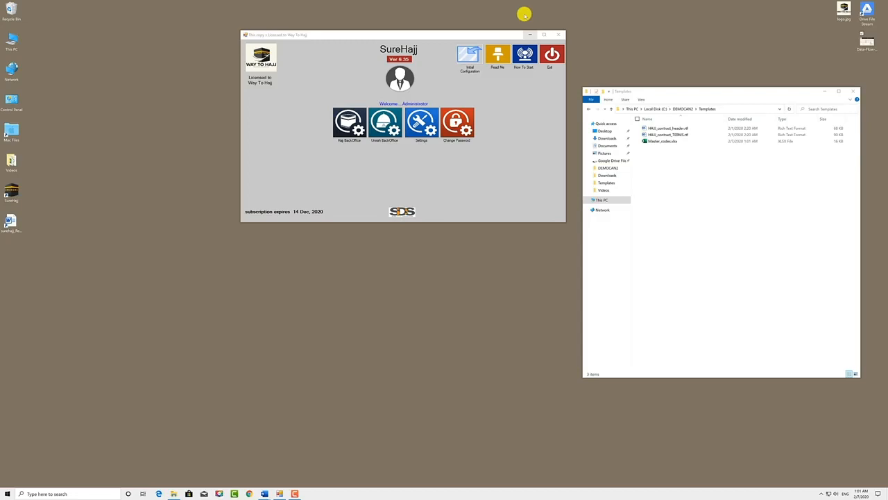
- Open the SureHajj initial configuration at the master codes import step and choose Master_codes.xlsx from the Templates folder as the import file
click(425, 56)
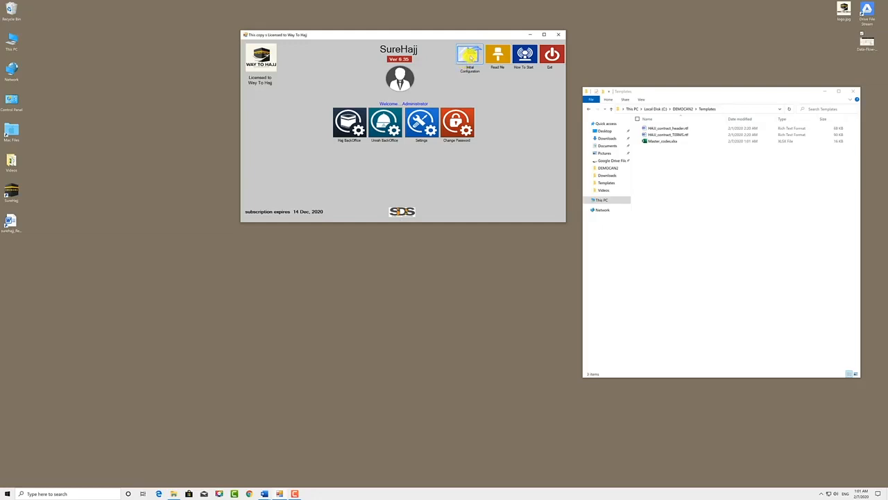
click(469, 55)
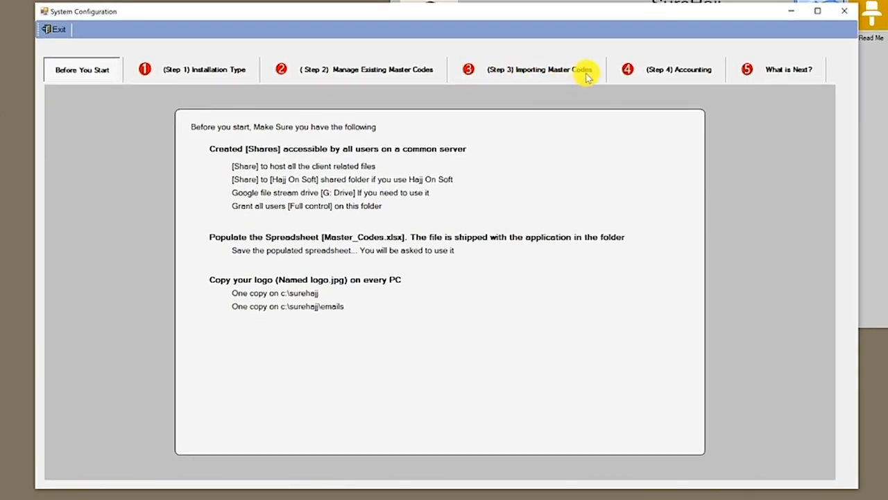
click(554, 73)
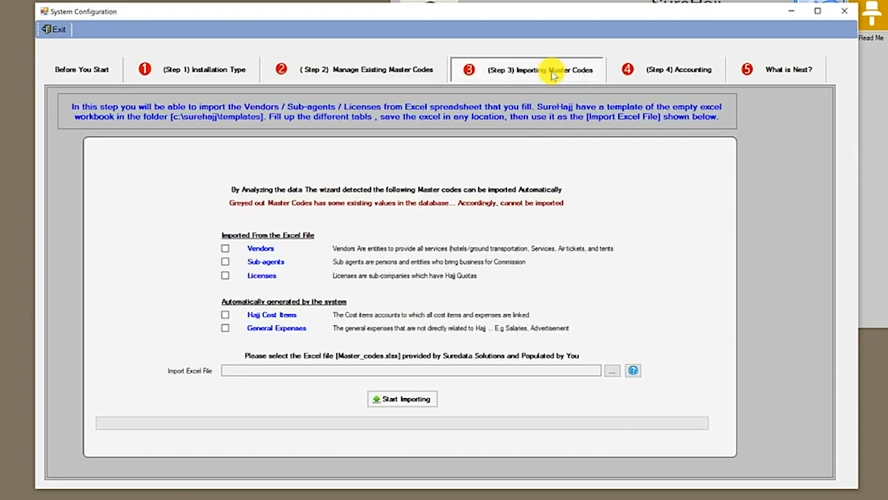
click(610, 372)
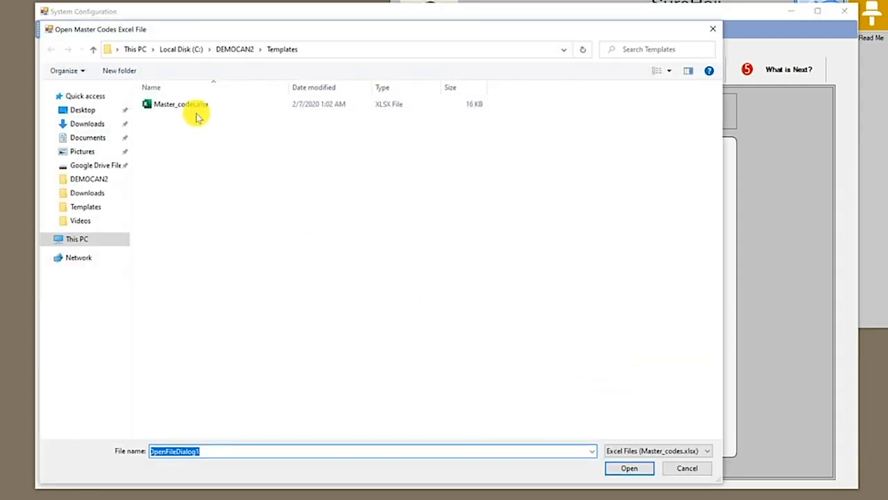
double_click(197, 106)
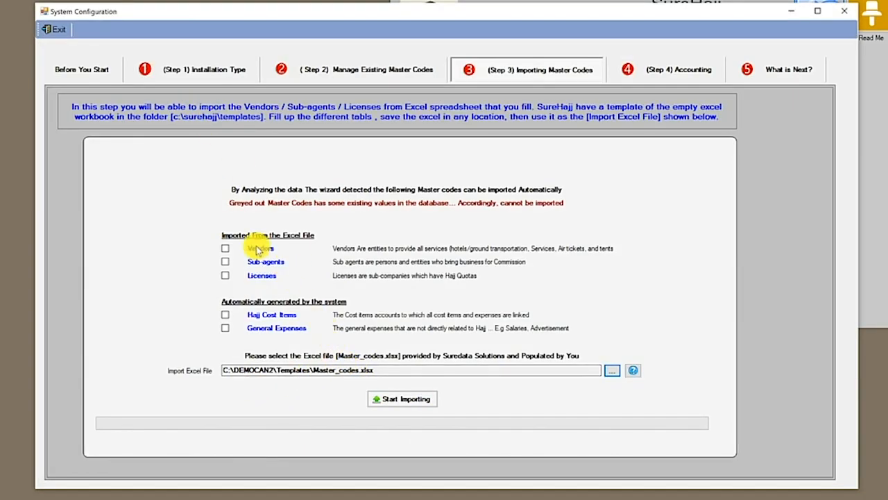
- Import the Vendors, Sub-agents and Licenses master codes from the selected Excel file
click(225, 265)
click(225, 274)
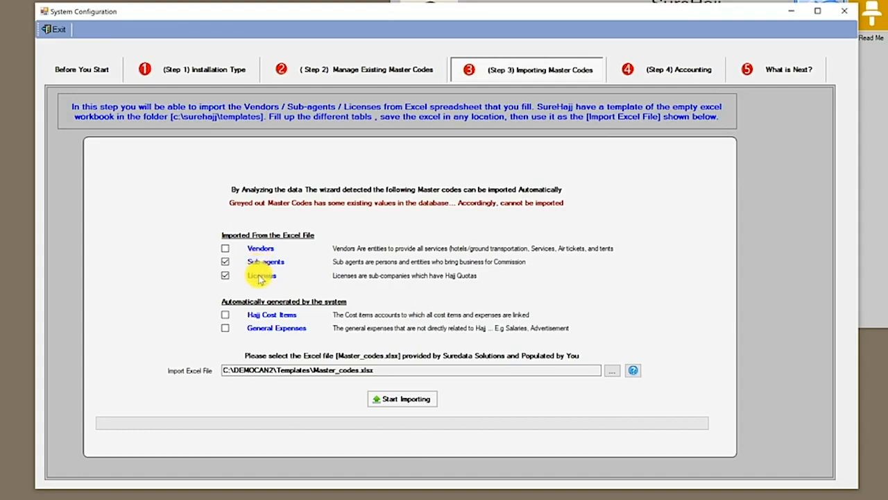
click(225, 249)
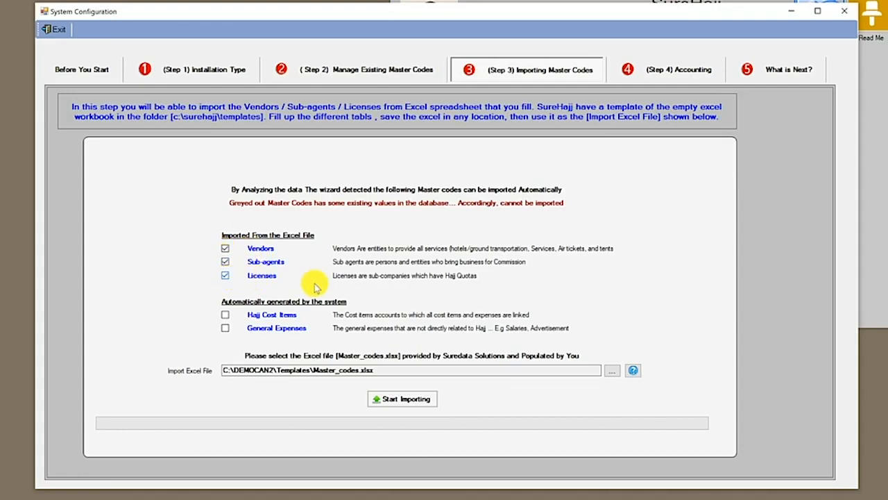
click(412, 402)
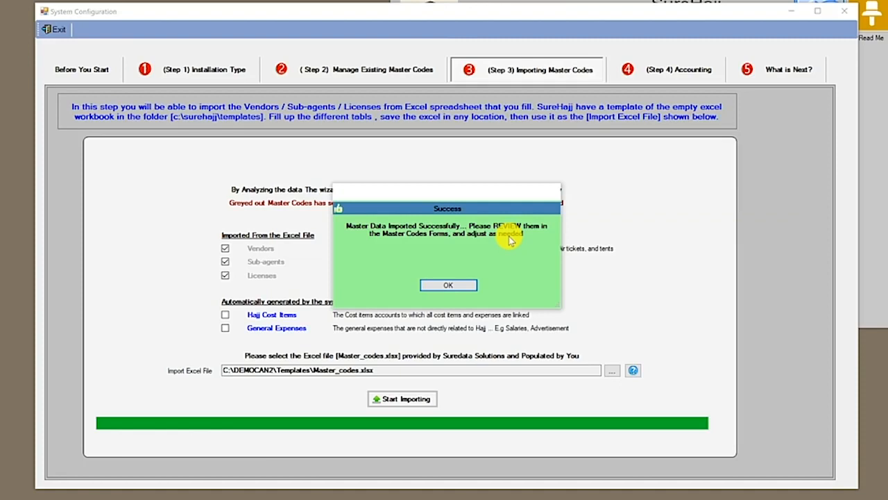
click(449, 287)
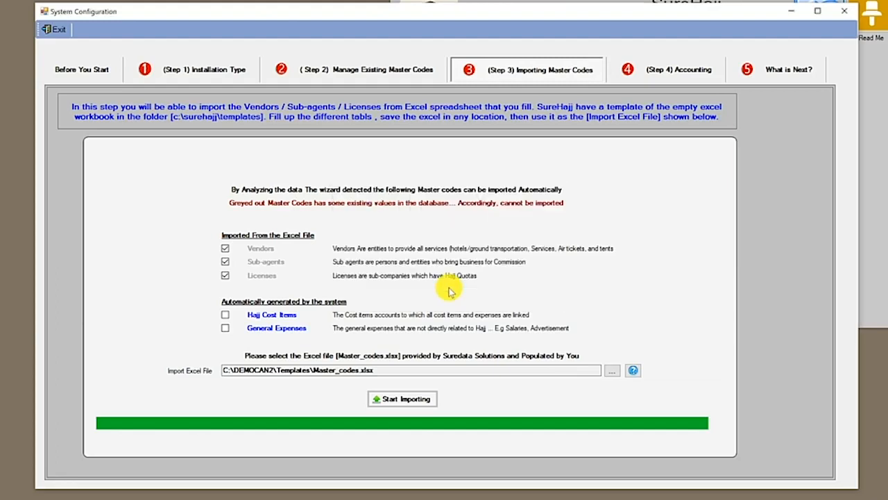
- Start enabling full accounting in the configuration's accounting step and save the vendors list
click(680, 71)
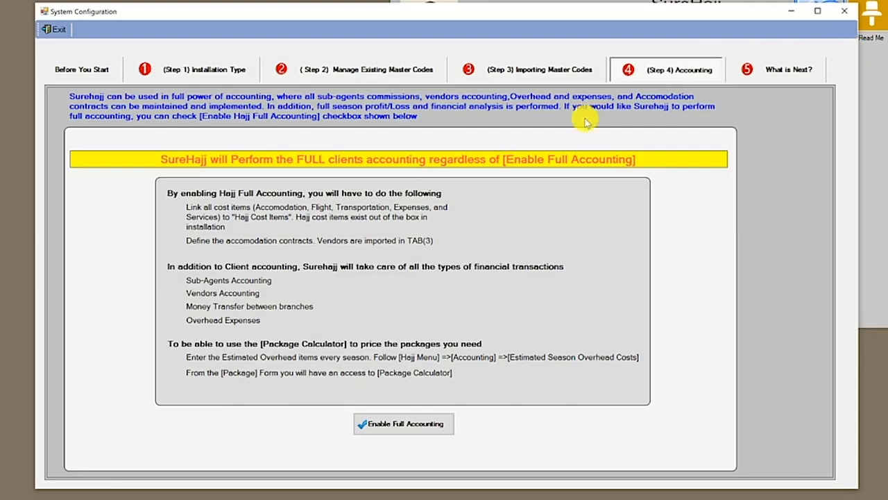
click(397, 431)
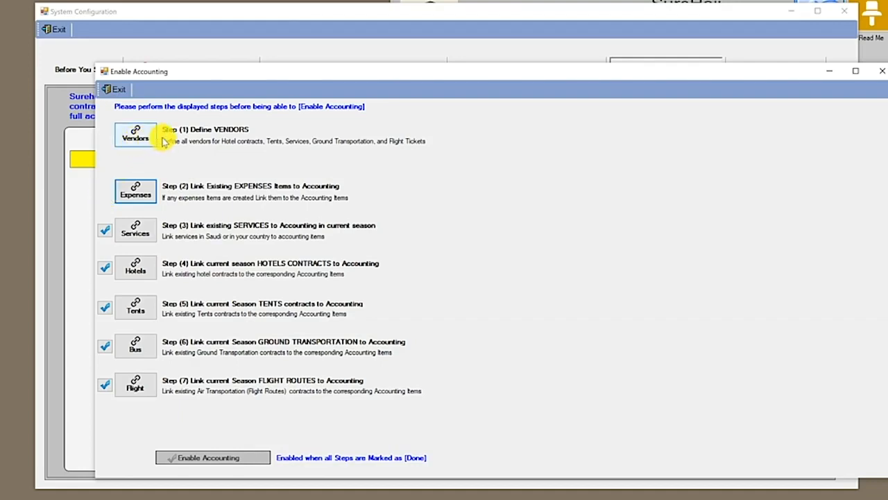
click(132, 139)
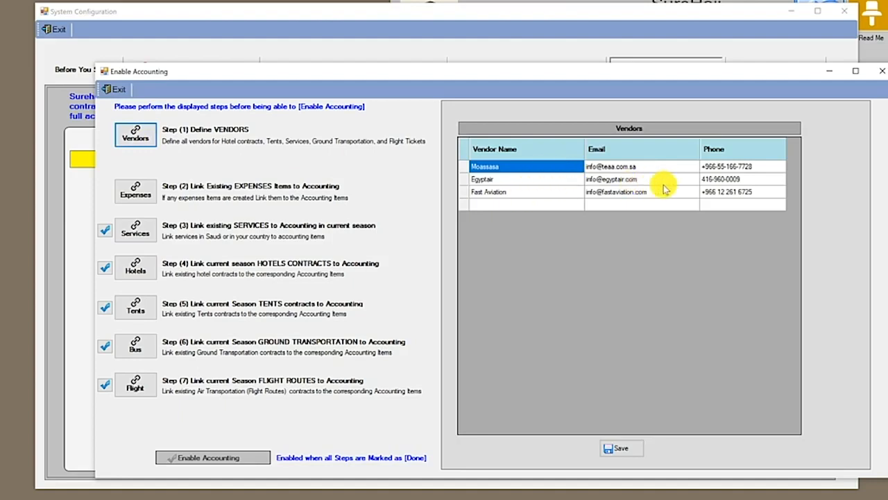
click(619, 449)
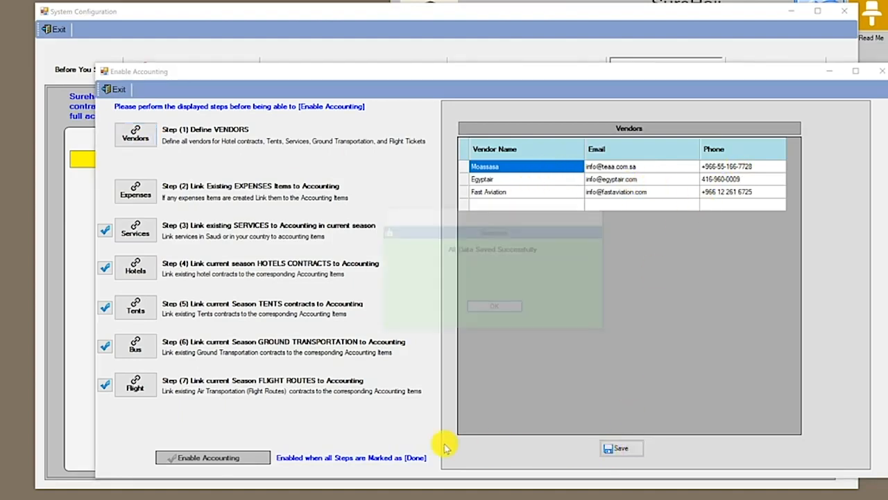
click(507, 310)
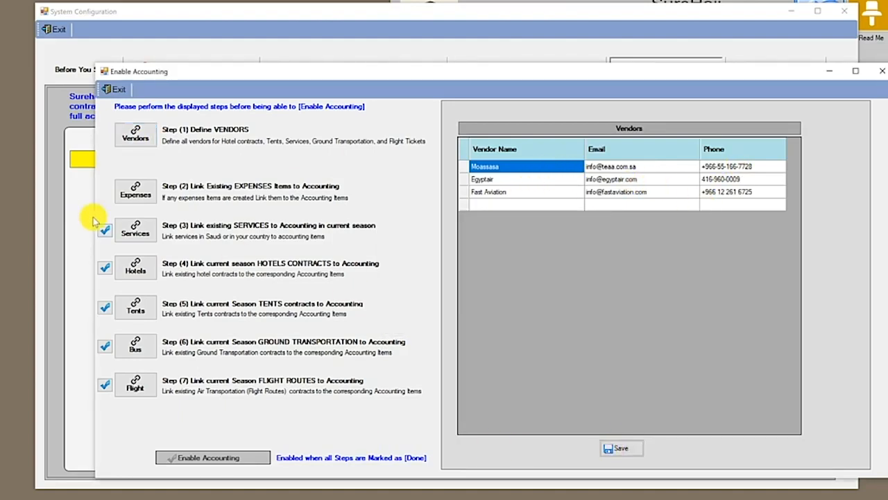
- Link every expense item to a Hajj item, with Advertisement linked to Mississauga Marketing, and save the links
click(135, 197)
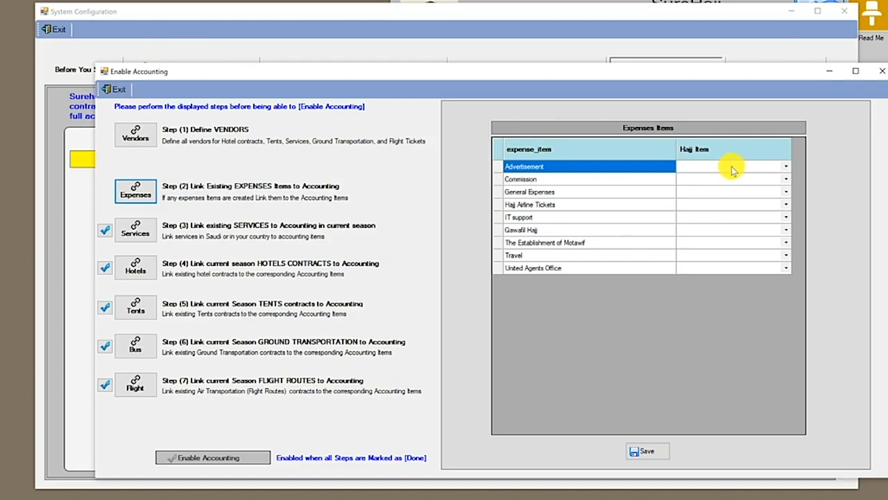
click(787, 169)
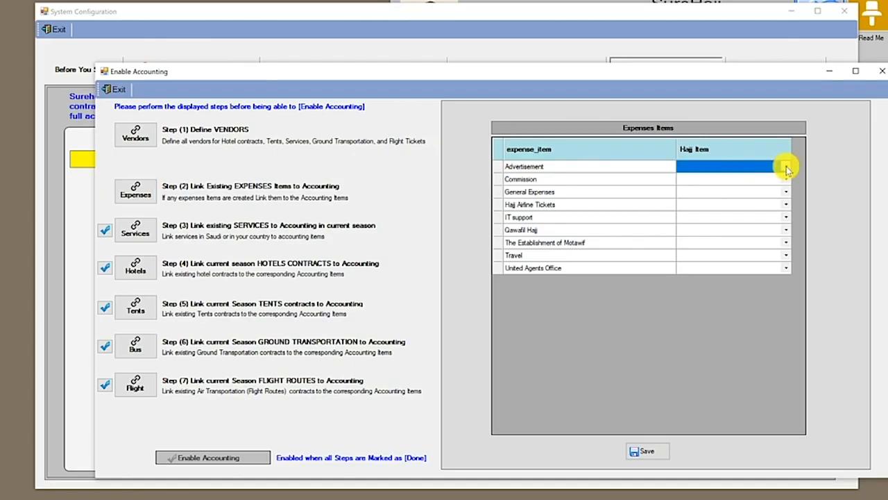
click(787, 170)
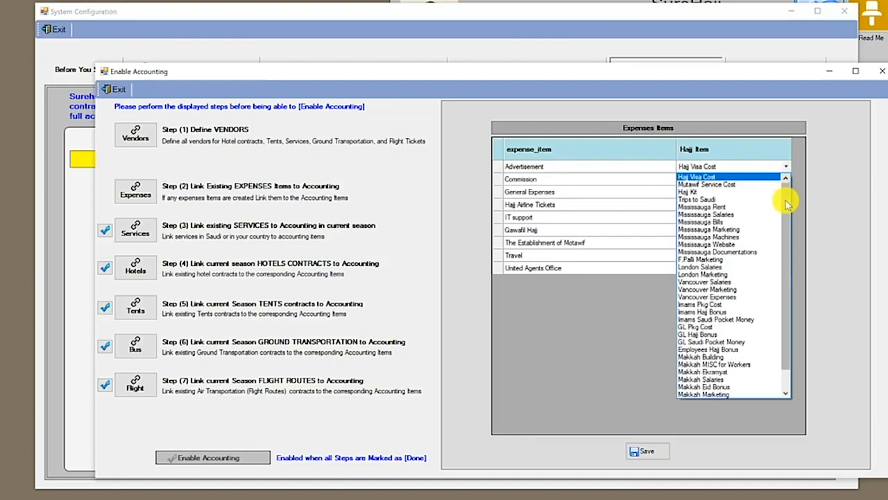
drag(788, 195, 786, 233)
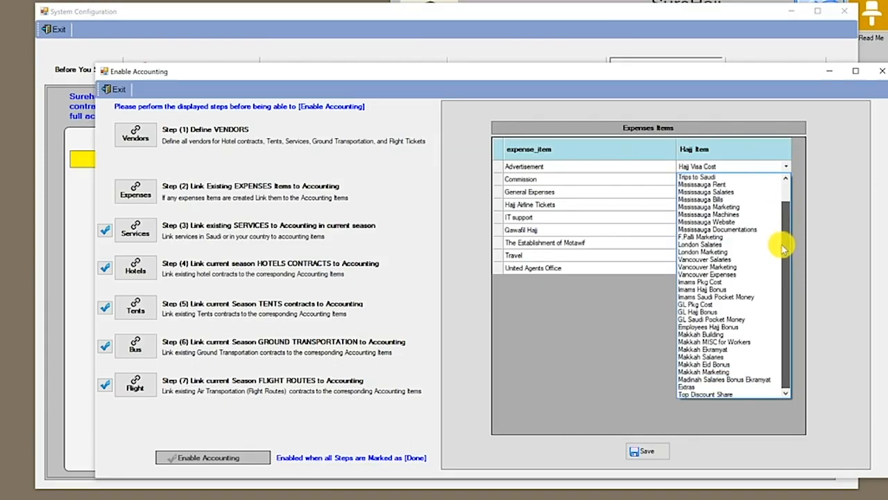
drag(783, 217, 787, 190)
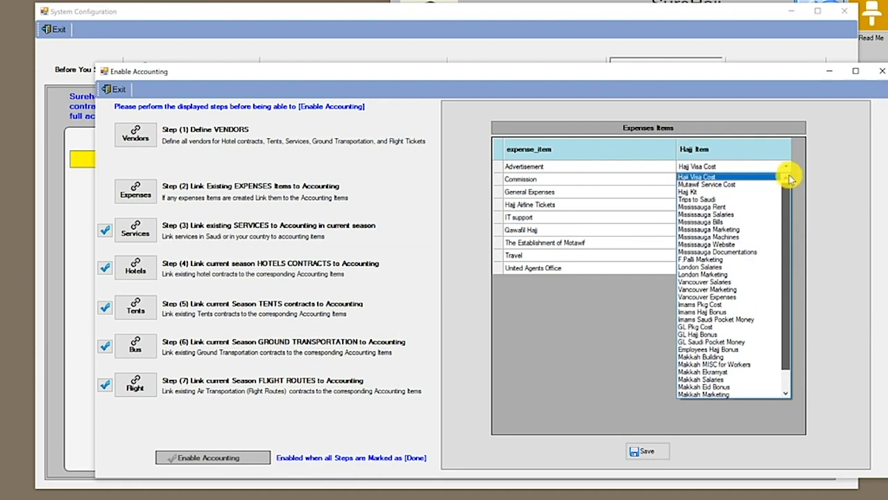
click(737, 234)
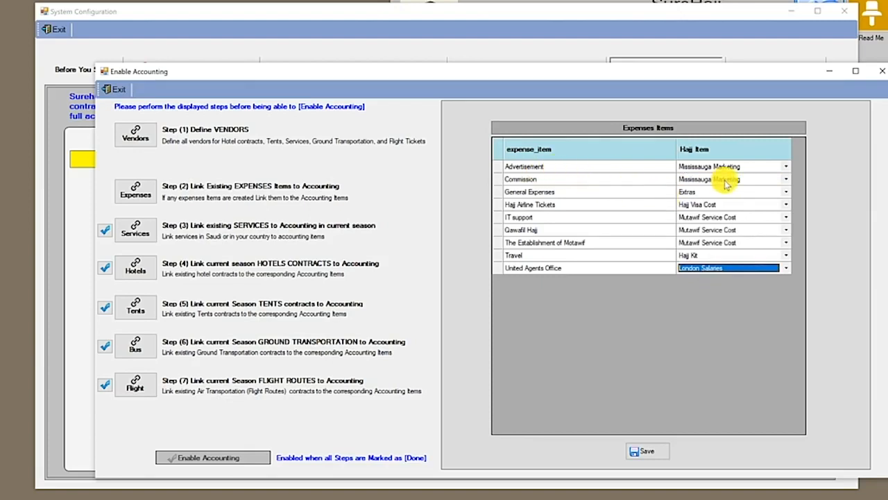
click(639, 451)
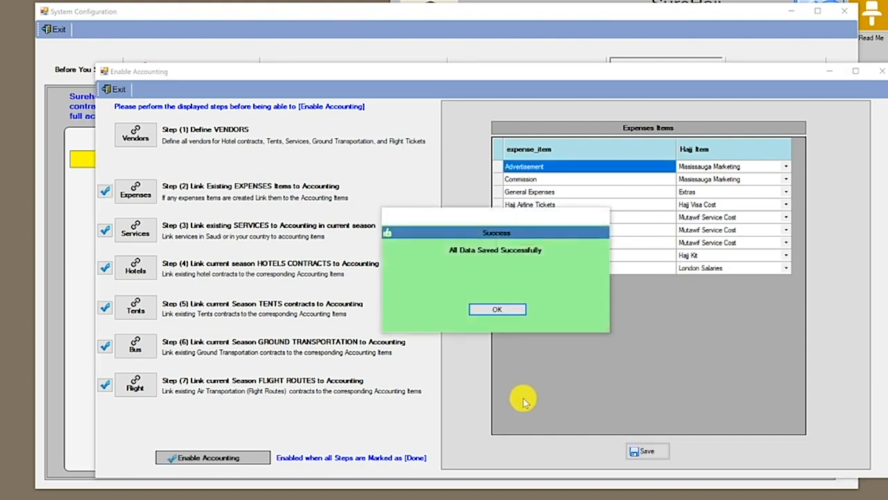
click(507, 312)
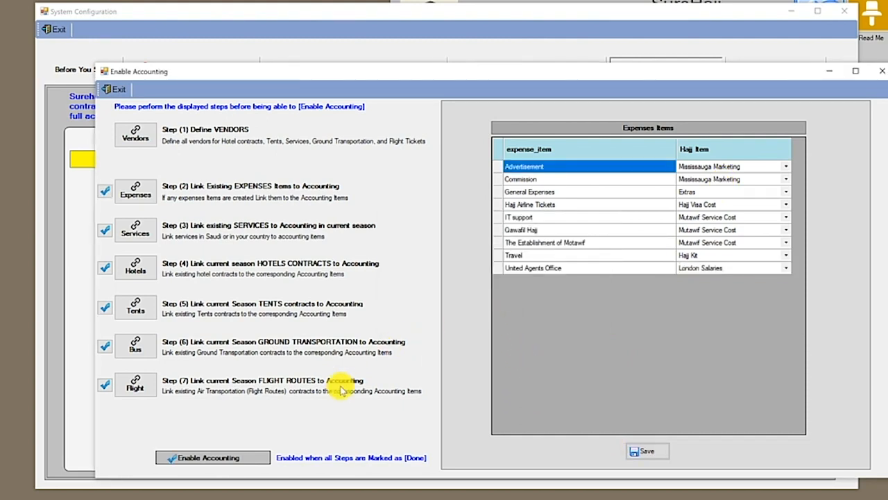
- Enable accounting for the system and exit the configuration
click(247, 457)
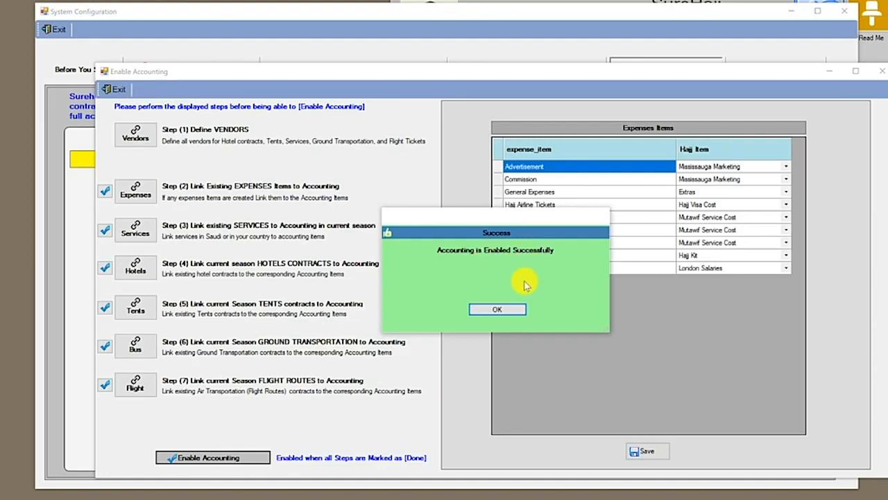
click(510, 308)
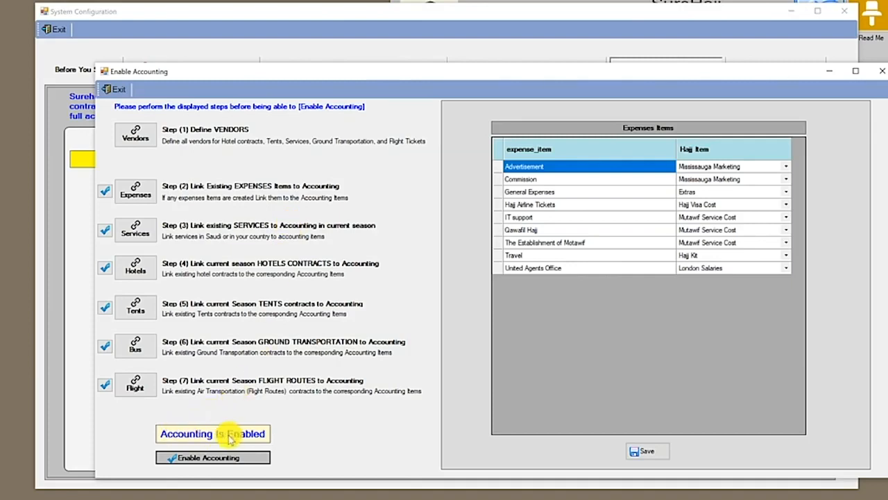
click(120, 89)
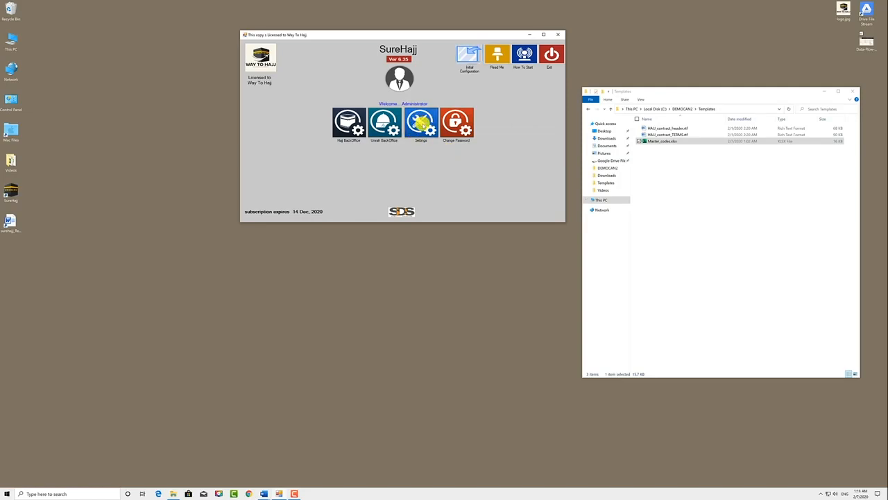
- Review the office information and the miscellaneous security, currency, period threshold and Hajj quota settings in the system preferences, and save them
click(421, 124)
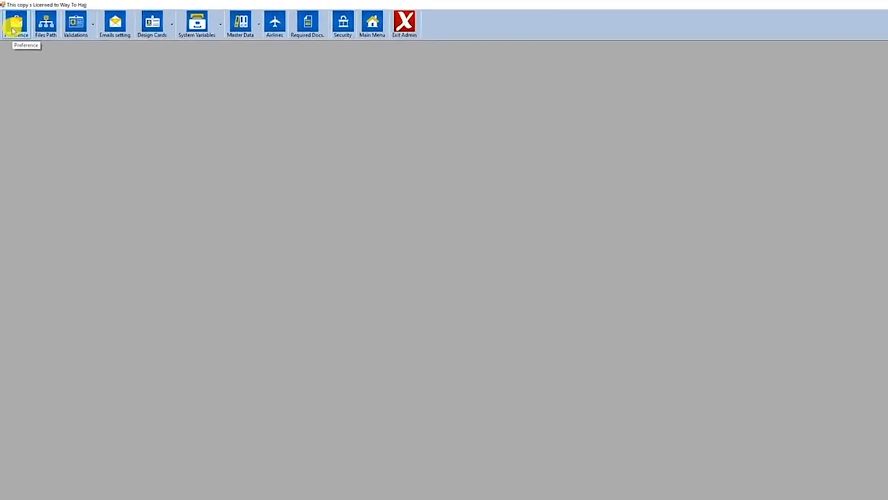
click(13, 22)
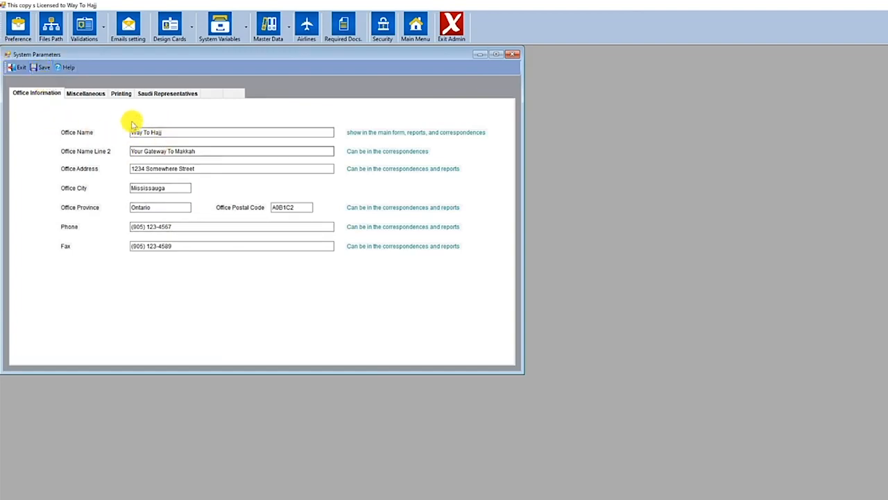
click(86, 93)
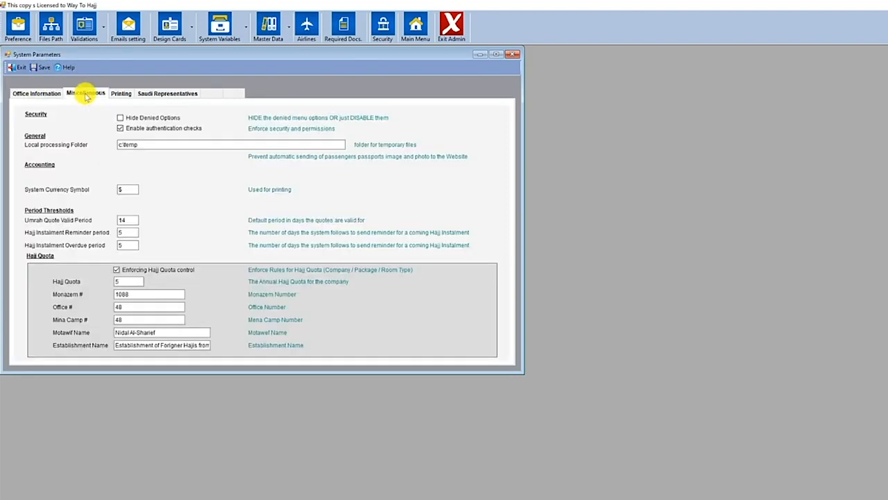
click(119, 129)
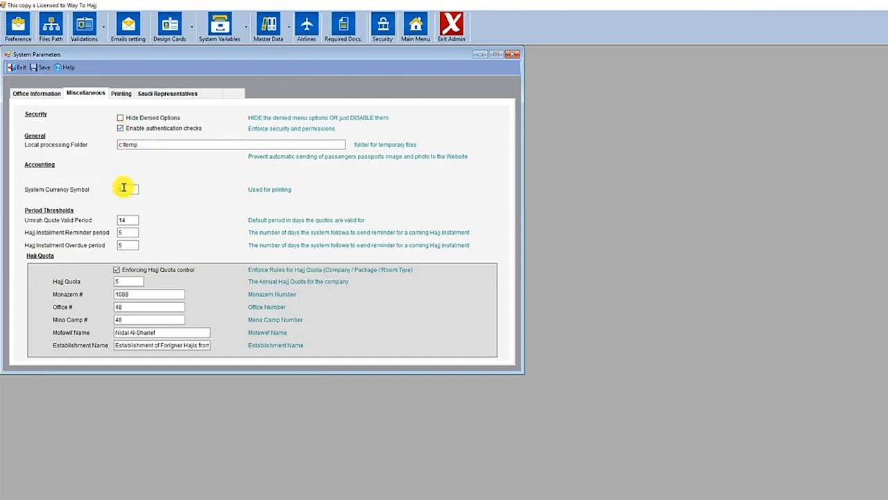
double_click(127, 188)
key(BackSpace)
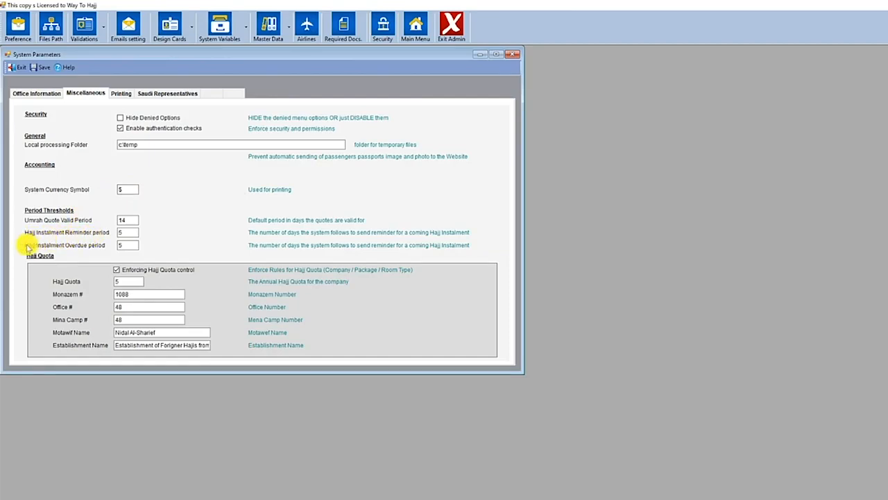
click(128, 247)
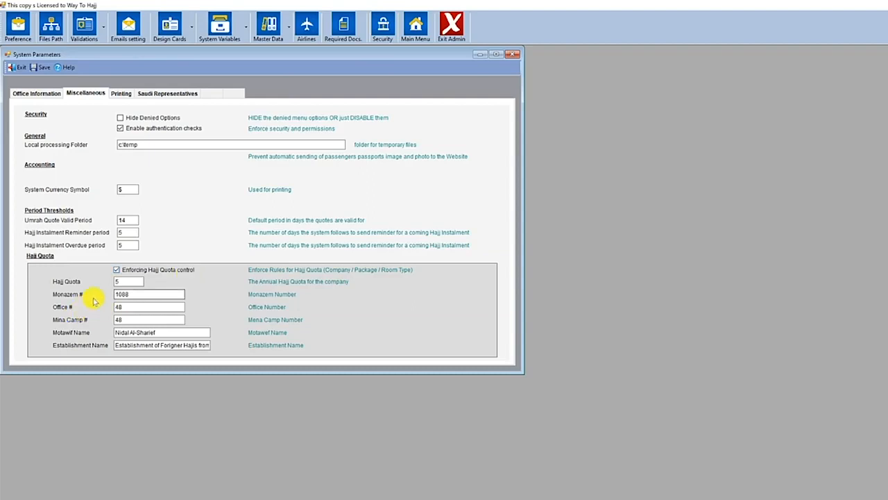
double_click(126, 281)
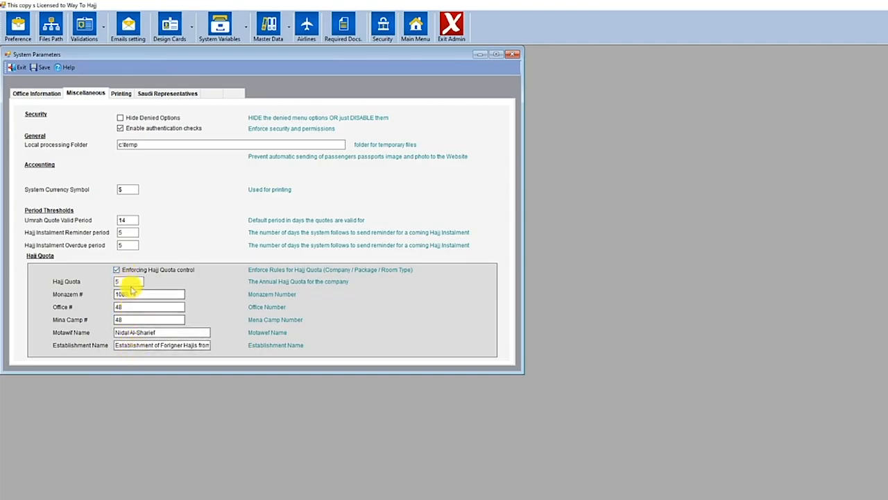
key(BackSpace)
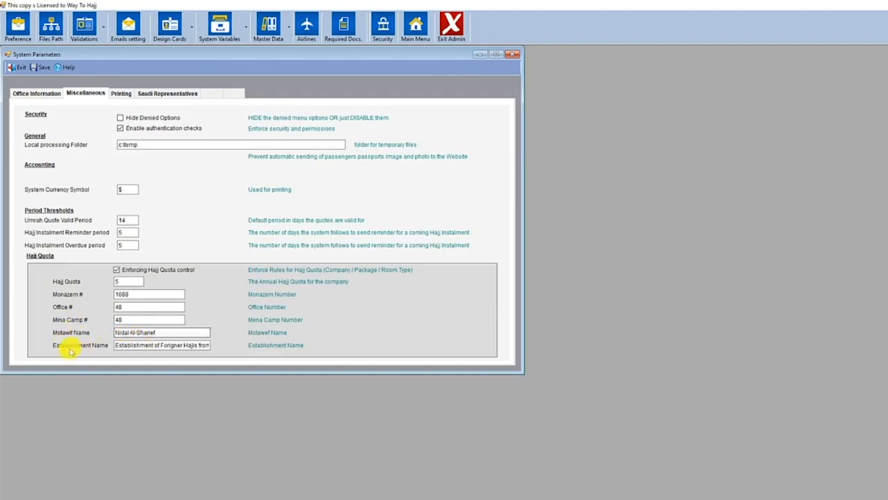
drag(117, 345, 214, 346)
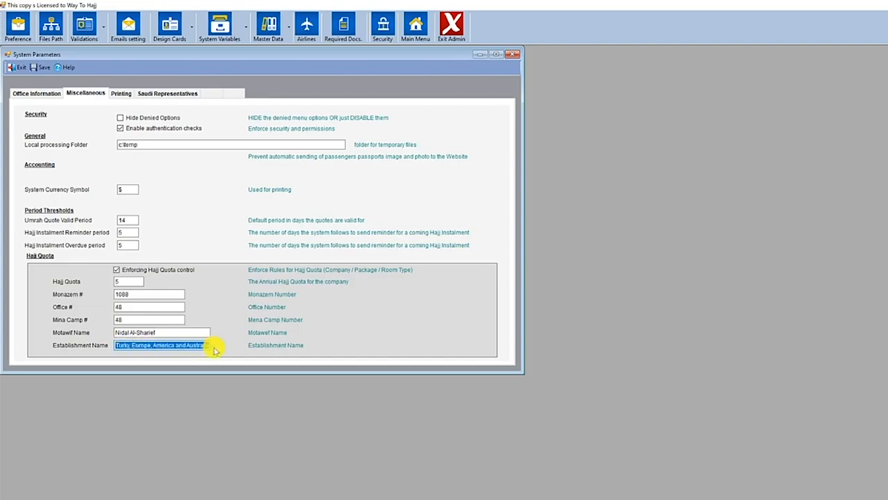
click(43, 67)
click(692, 402)
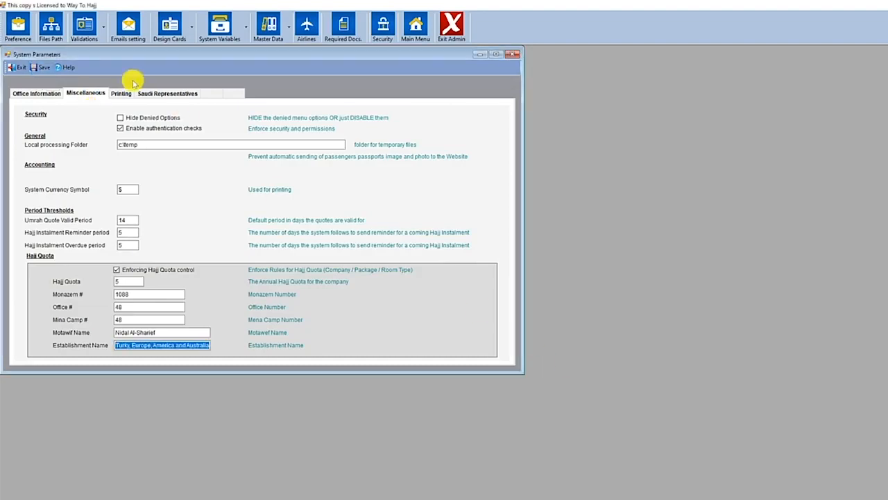
- Examine the printing options and Saudi representatives in the system preferences, and close the preferences
click(119, 94)
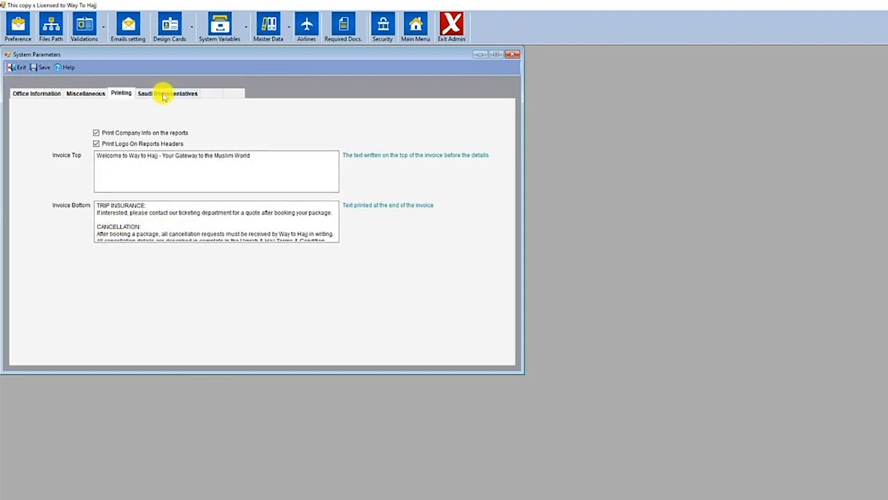
click(162, 93)
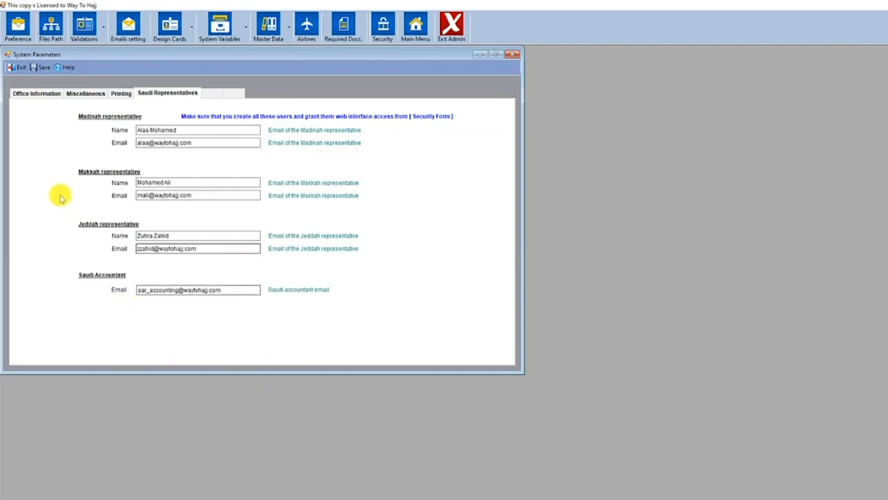
click(19, 68)
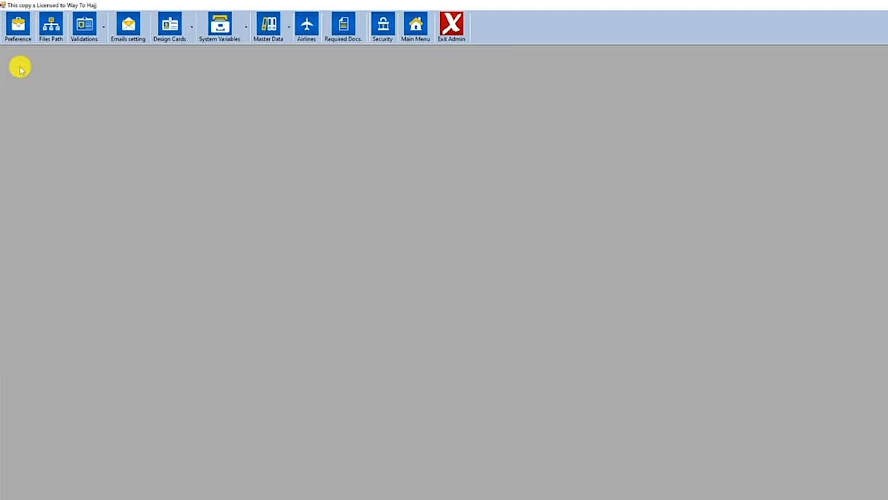
- Enable all Application Data Integrity validations and the operation validation for passengers not assigned to rooms
click(104, 29)
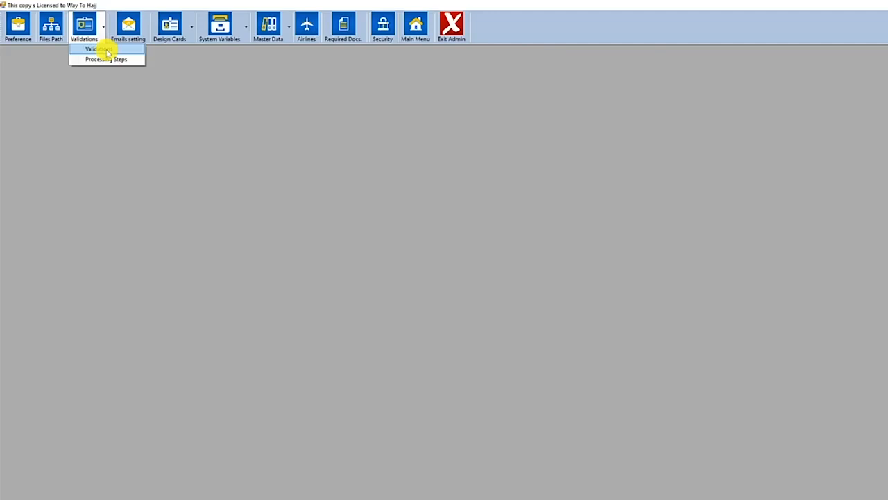
click(107, 50)
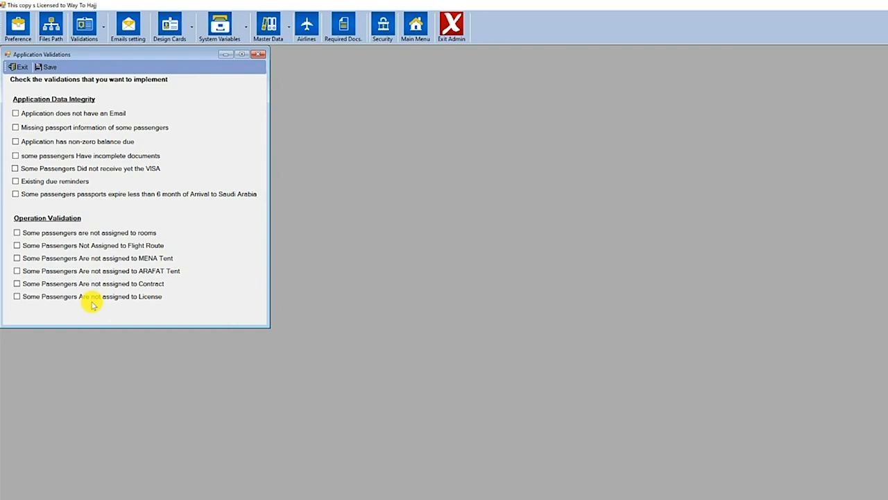
click(15, 194)
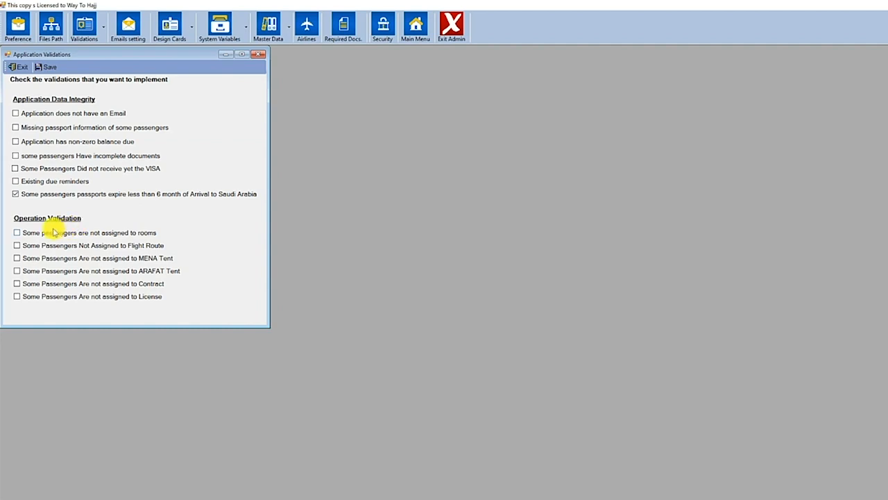
click(18, 233)
click(16, 195)
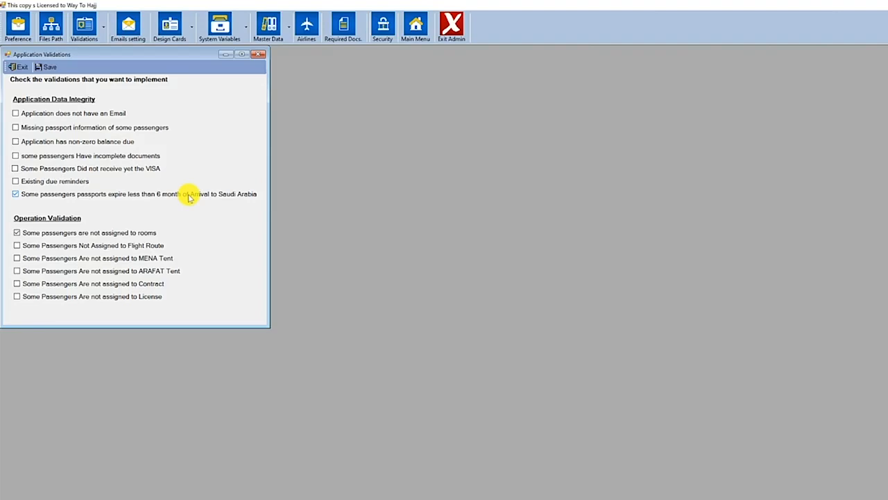
click(15, 113)
click(16, 127)
click(15, 141)
click(15, 155)
click(15, 168)
click(15, 181)
- Enable the flight route, MENA tent, ARAFAT tent, contract and license operation validations, then save and close the validations form
click(16, 245)
click(17, 257)
click(17, 271)
click(16, 283)
click(17, 296)
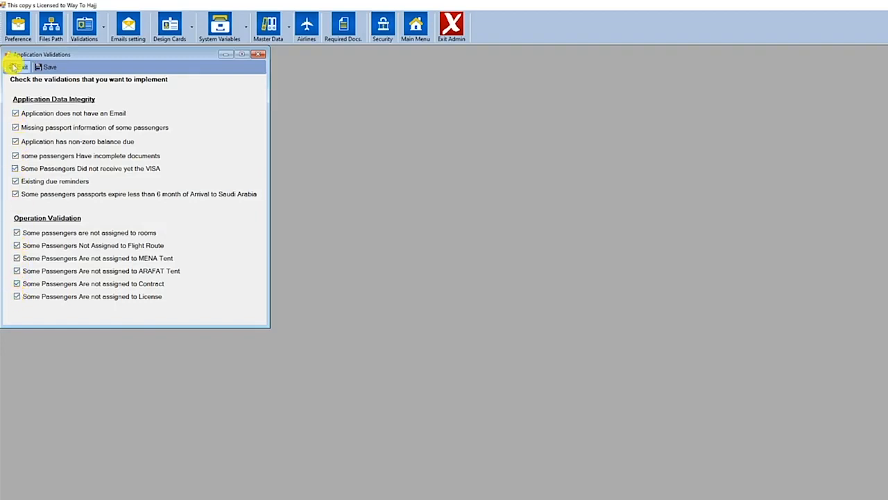
click(46, 66)
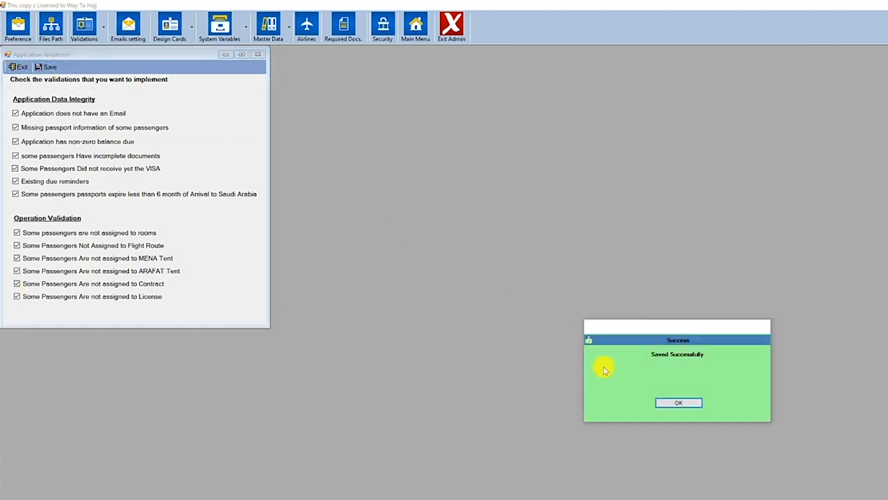
click(678, 402)
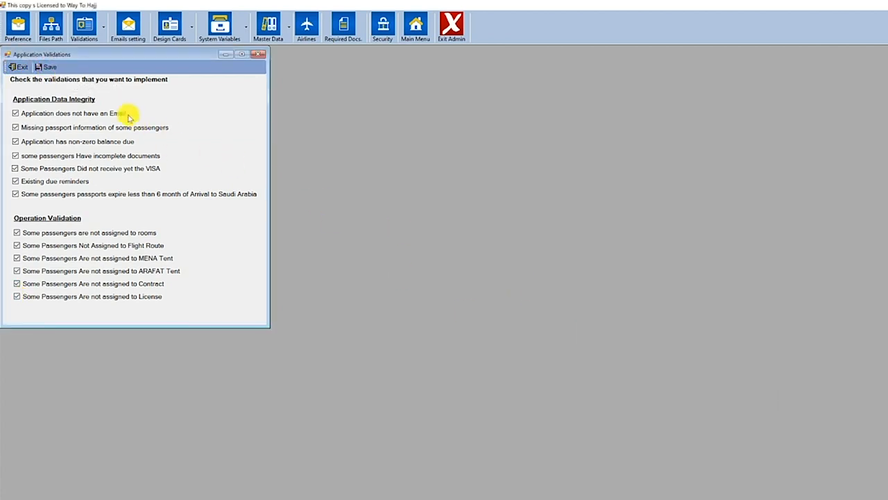
click(20, 67)
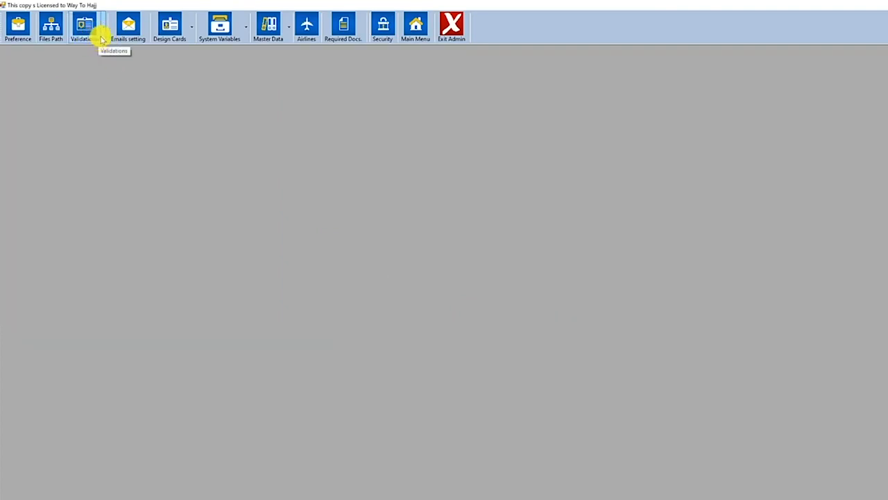
- Include the application-level processing steps Application Contract Created and Application Deposit Paid
click(103, 29)
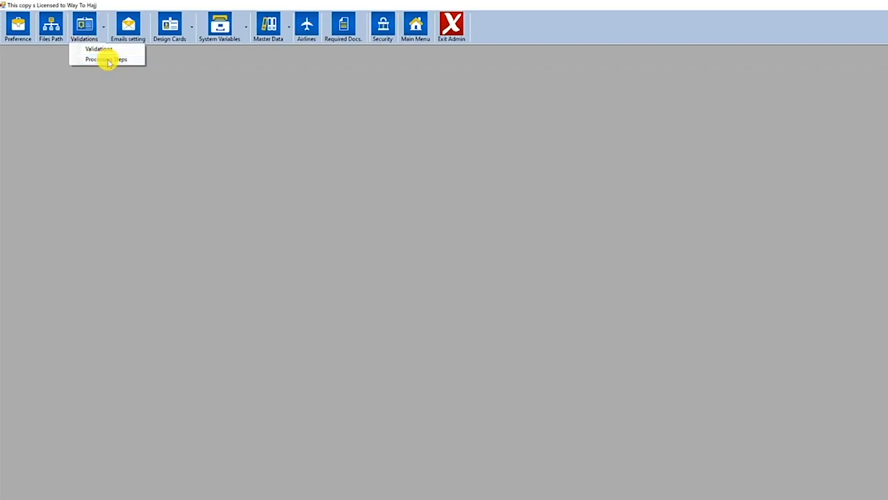
click(108, 59)
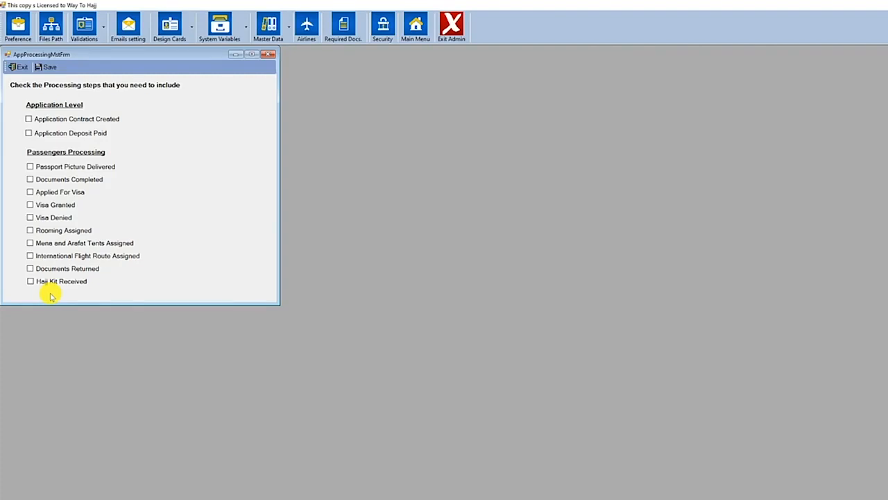
click(28, 118)
click(28, 133)
- Include every Passengers Processing step, from Passport Picture Delivered through Hajj Kit Received
click(30, 167)
click(30, 179)
click(30, 192)
click(30, 205)
click(30, 217)
click(30, 230)
click(30, 242)
click(30, 255)
click(30, 269)
click(30, 281)
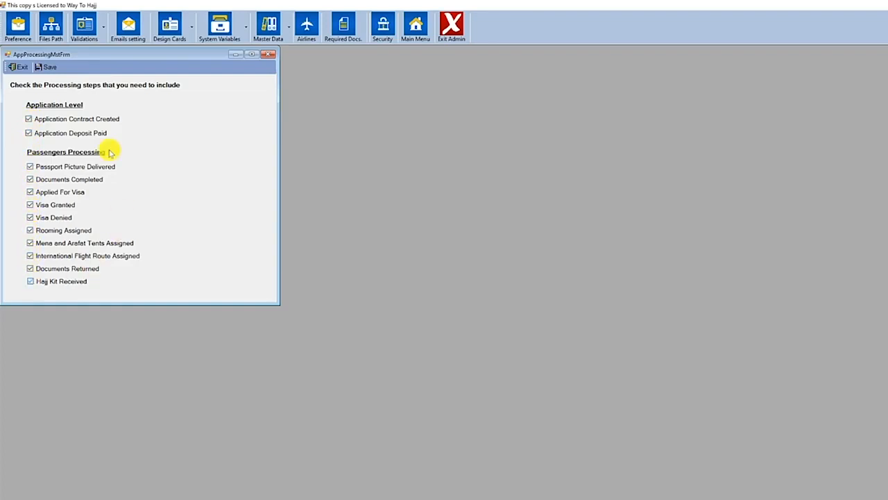
- Save the selected processing steps, accept the passenger status refresh and close the form
click(49, 67)
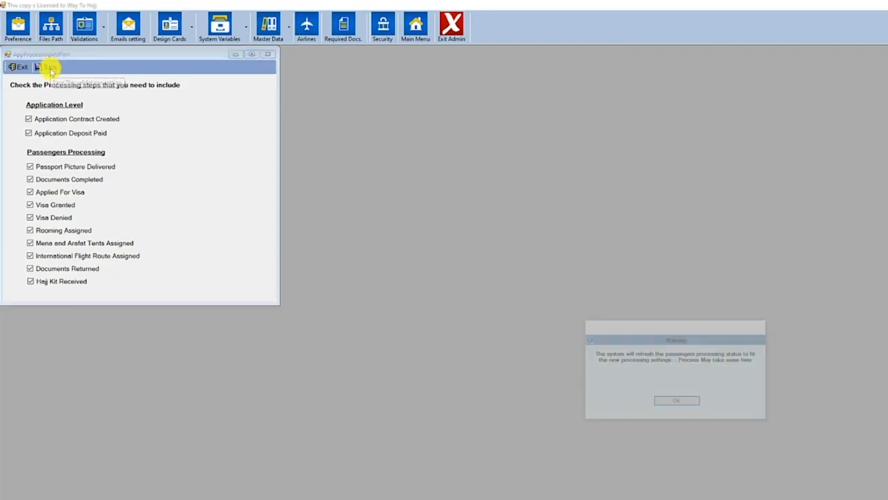
click(678, 403)
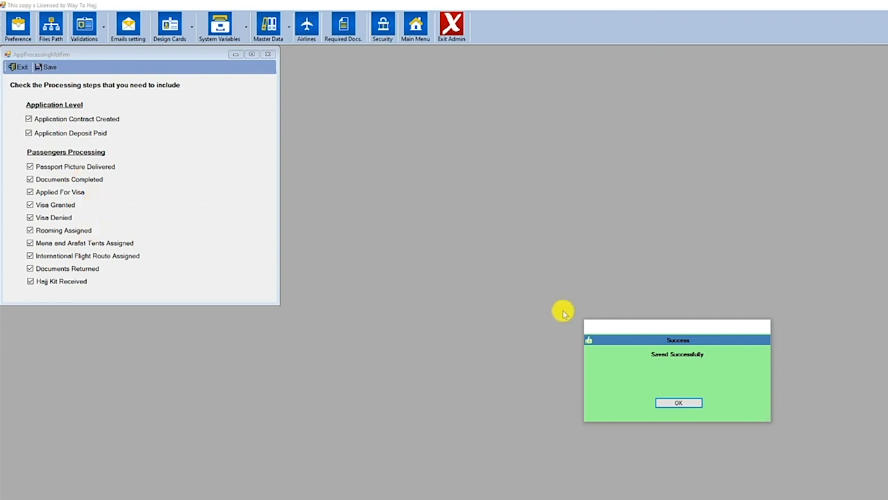
click(690, 405)
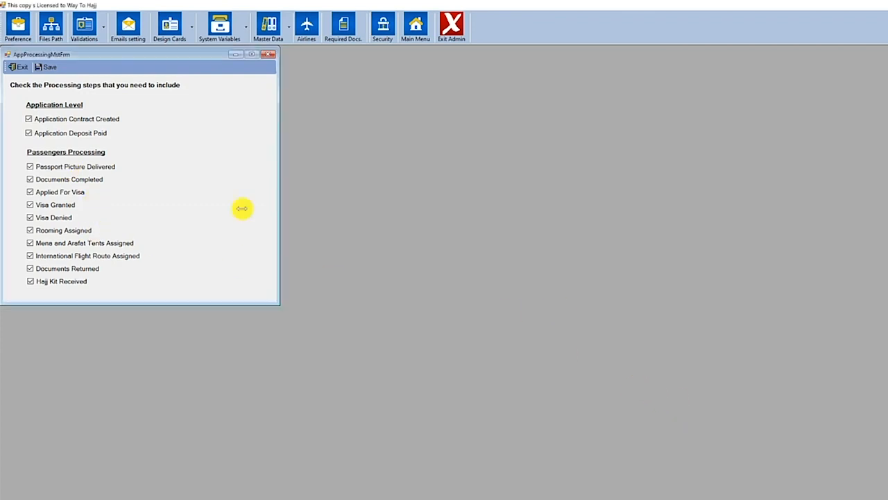
click(18, 69)
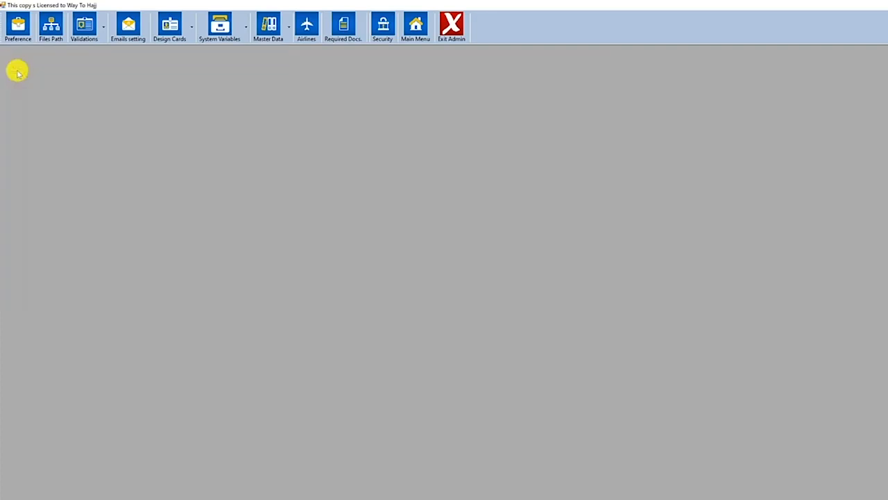
- Add Marriage Certificate to the required documents list with Required cleared and season type Hajj, and save it
click(350, 41)
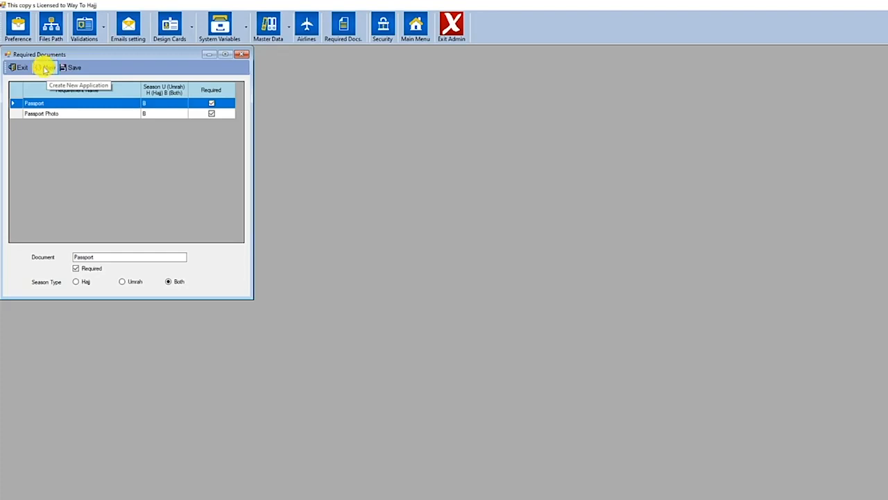
click(45, 67)
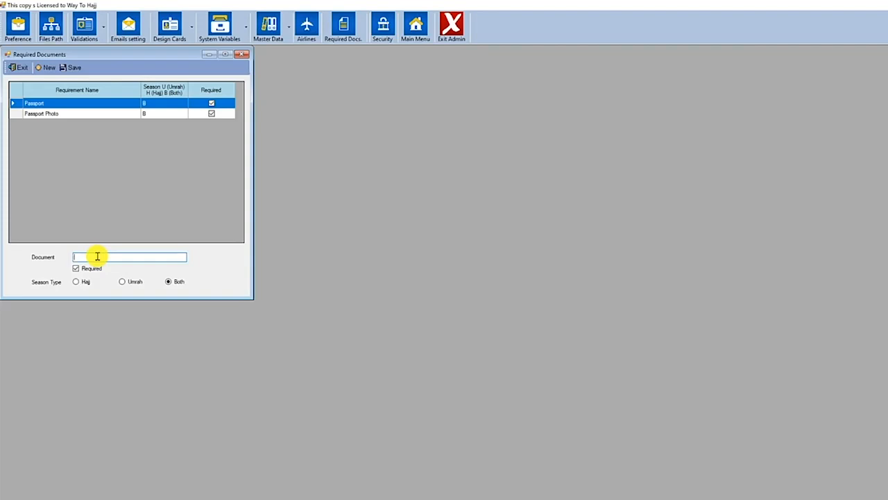
text(Manag)
text(e Certificate)
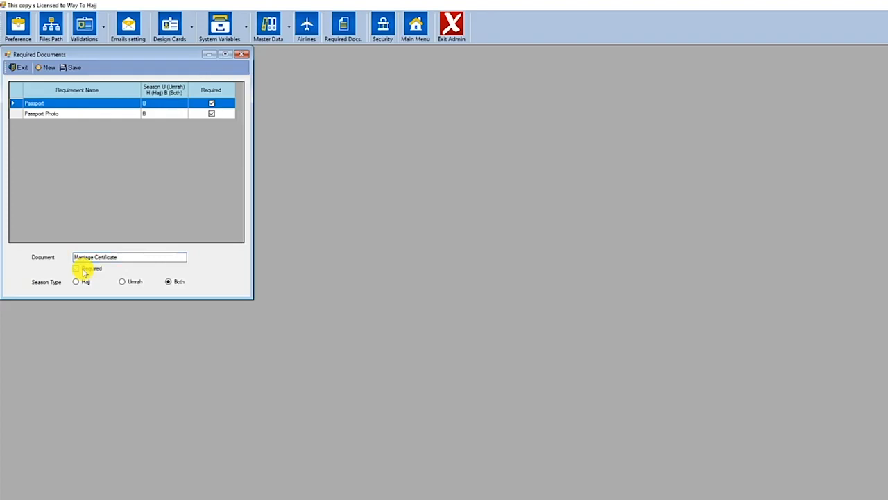
click(85, 282)
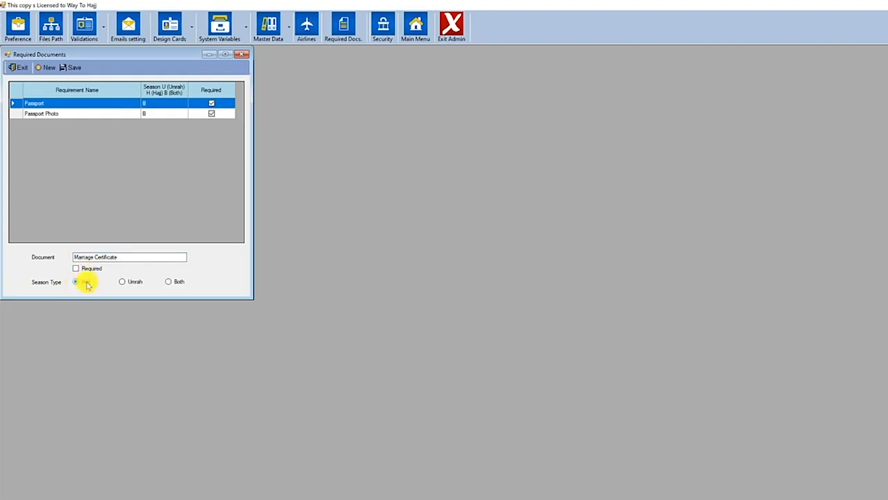
click(74, 68)
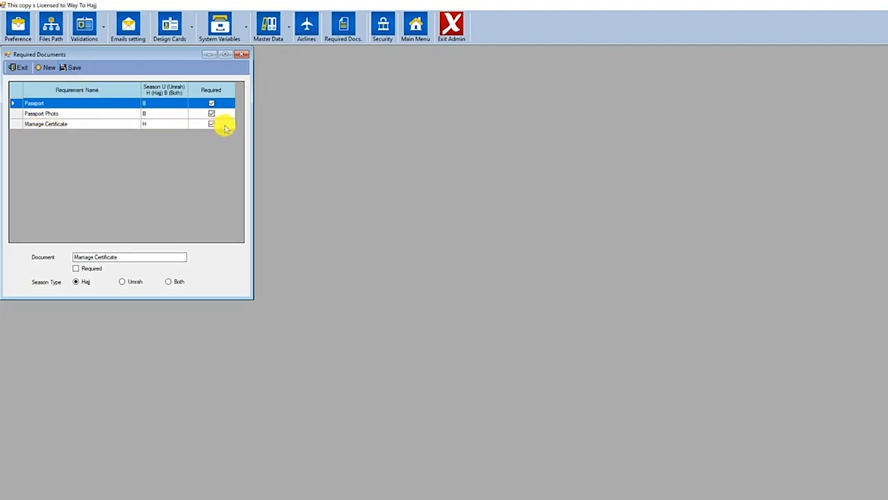
- Add Vaccination Card as a required document for both season types, save it and close the Required Documents form
click(47, 68)
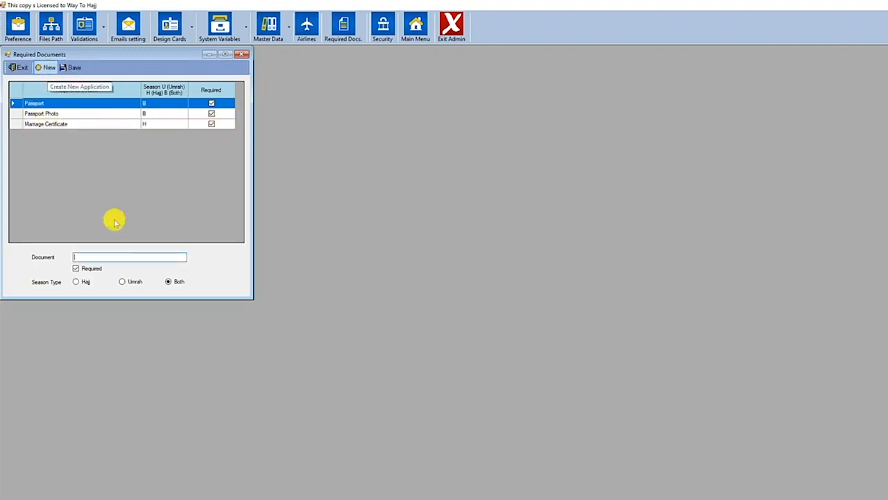
text(Vaccination Card)
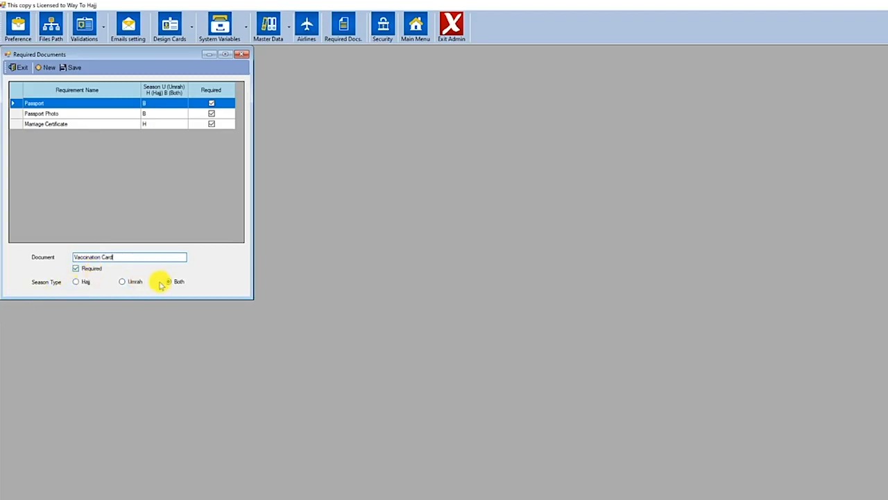
click(72, 67)
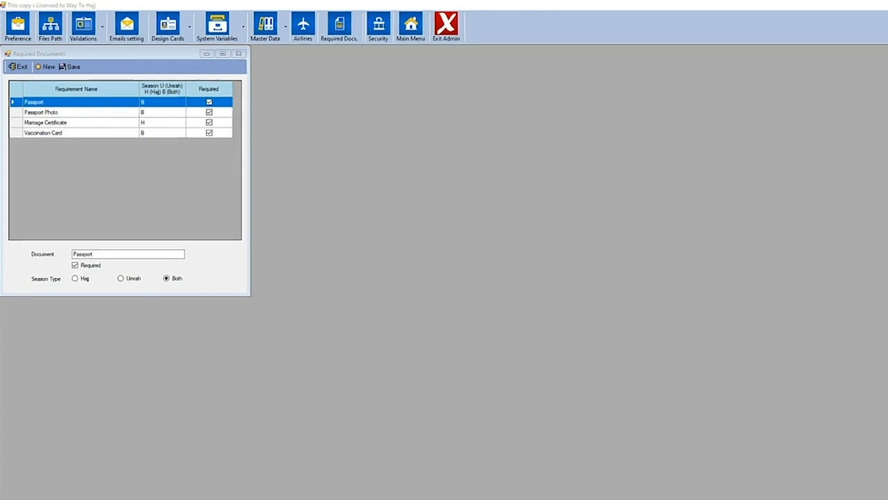
click(224, 51)
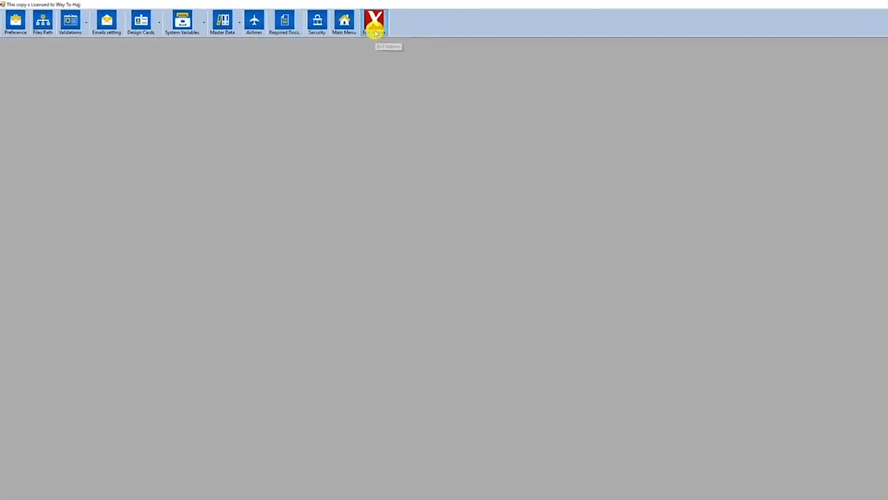
- Exit the administration module, minimize SureHajj and clear the Templates folder window off the desktop
click(384, 27)
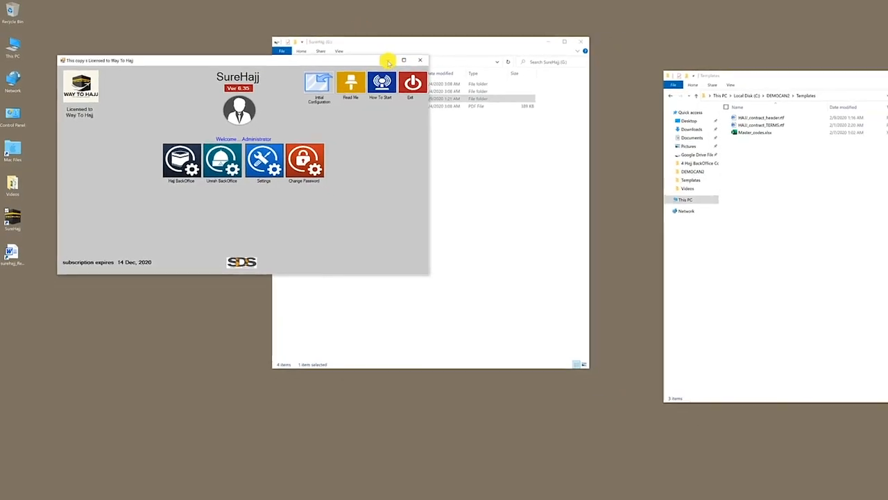
click(399, 62)
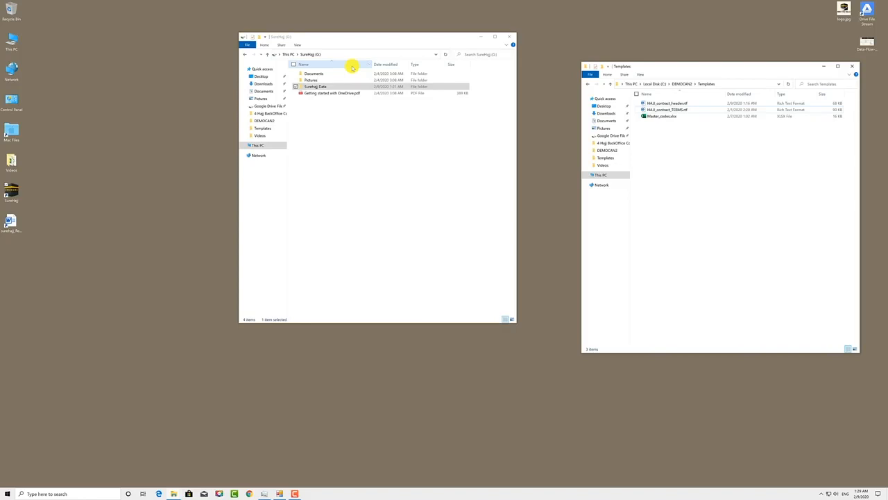
key(alt+Left)
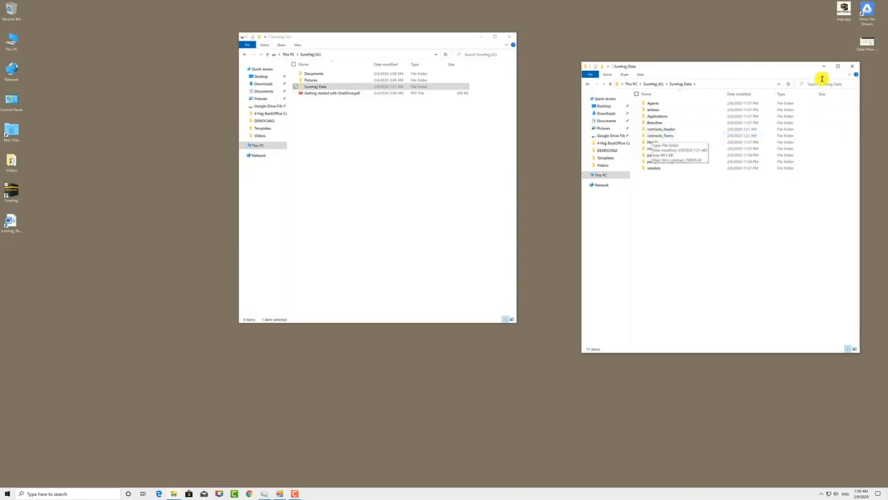
click(453, 136)
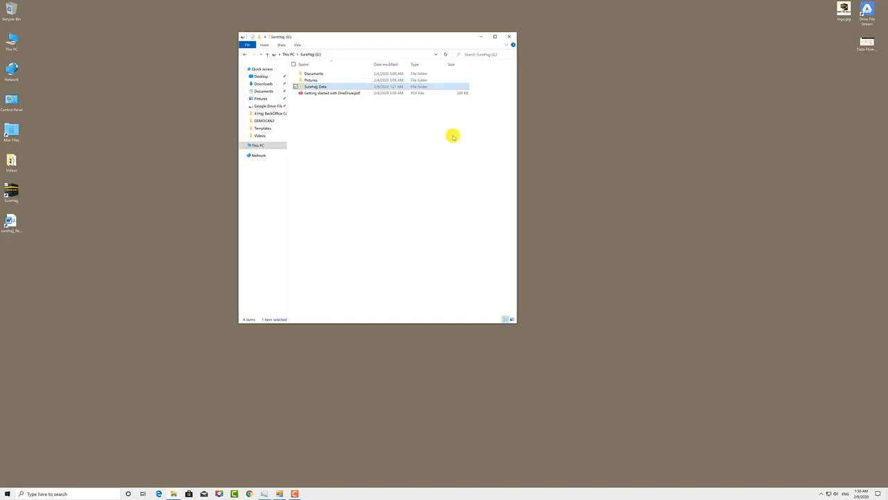
- Open HAJJ_contract_header.rtf from the contracts_header folder inside Surehajj Data
double_click(322, 87)
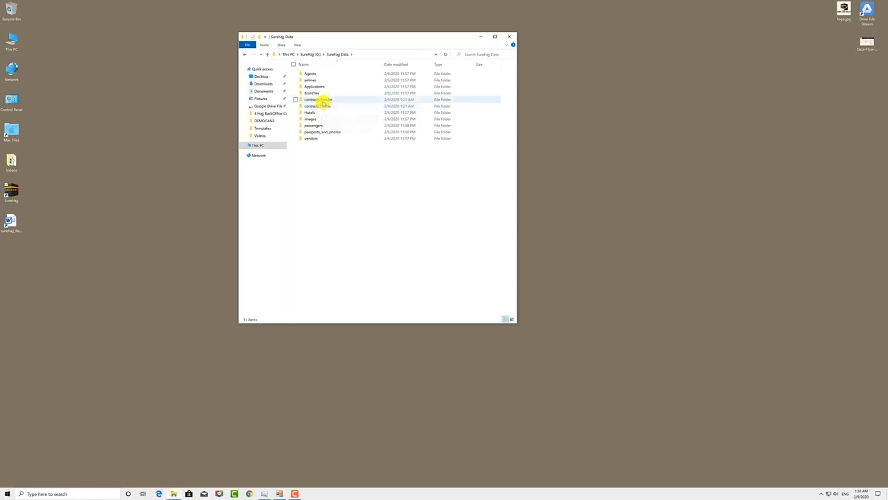
click(323, 102)
double_click(323, 101)
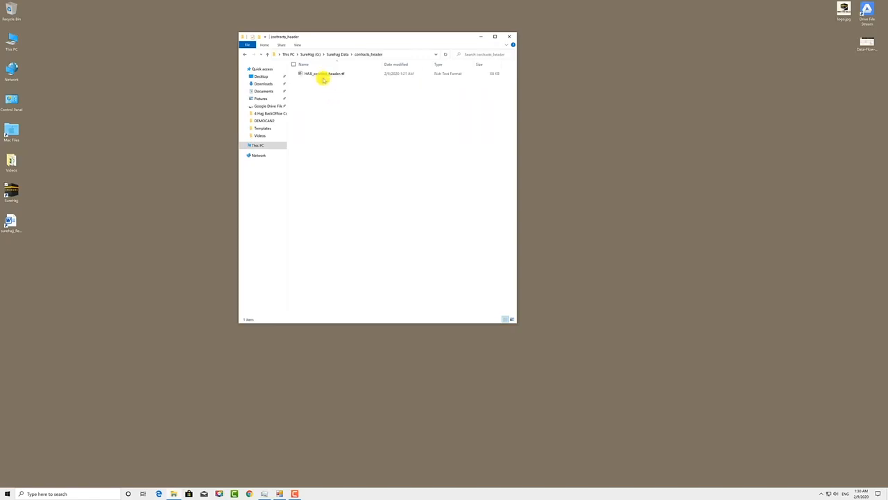
double_click(326, 74)
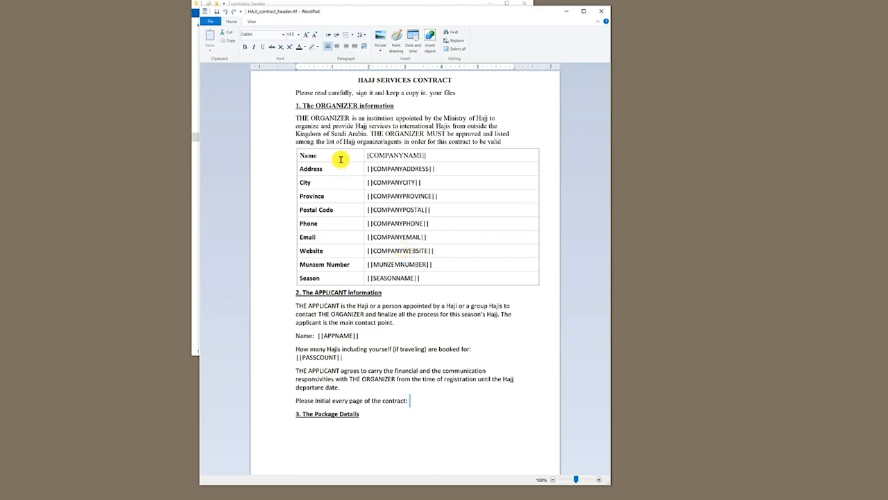
- Change the organizer table's Name label to Company Name, colour it red, and save and close the document
click(300, 156)
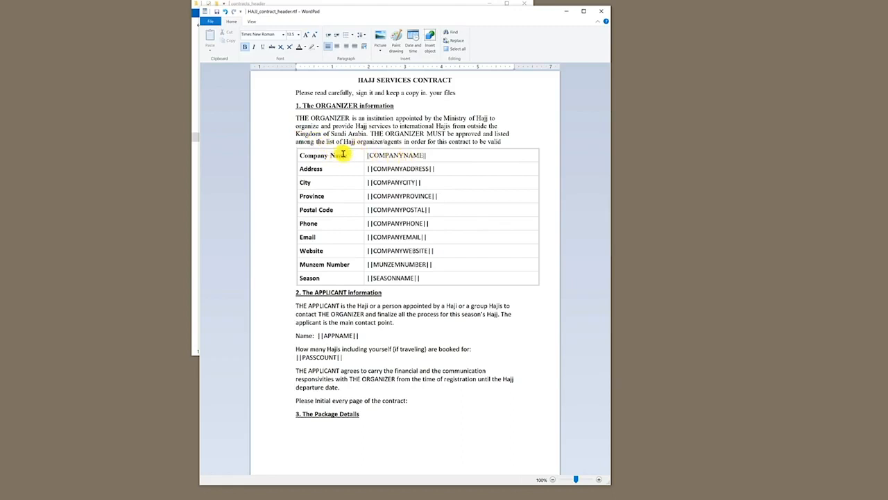
drag(347, 155, 299, 155)
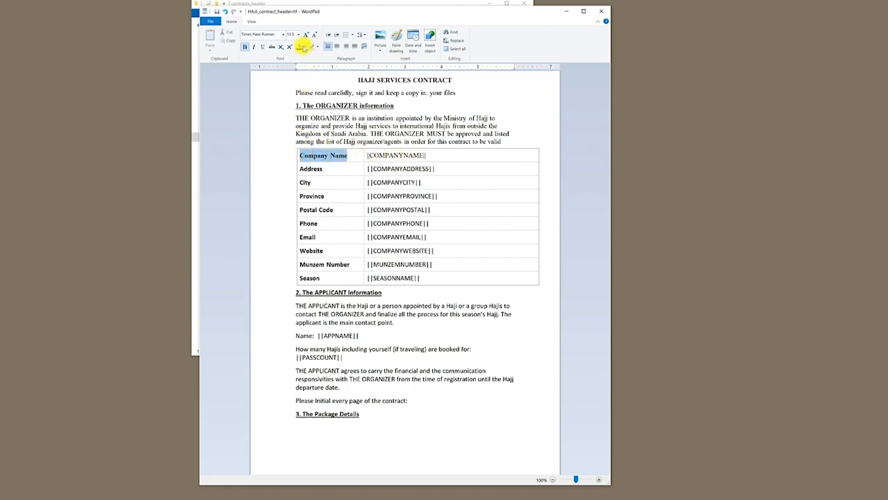
click(304, 46)
click(281, 68)
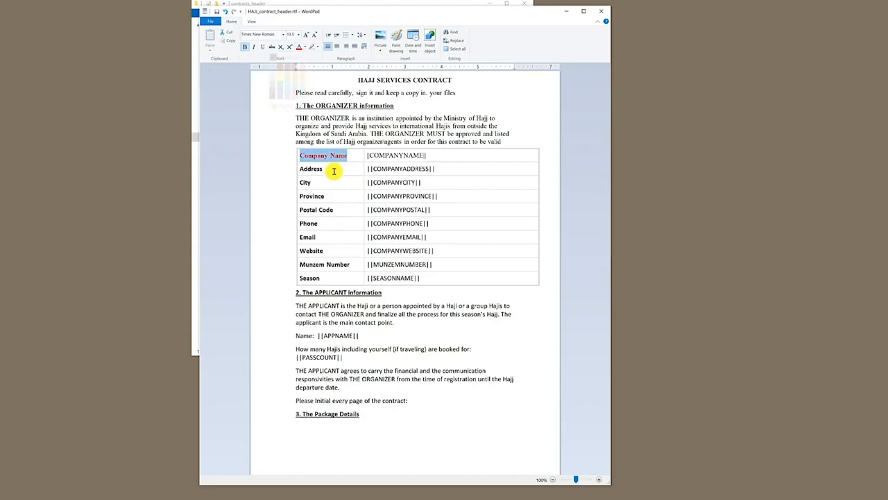
click(338, 171)
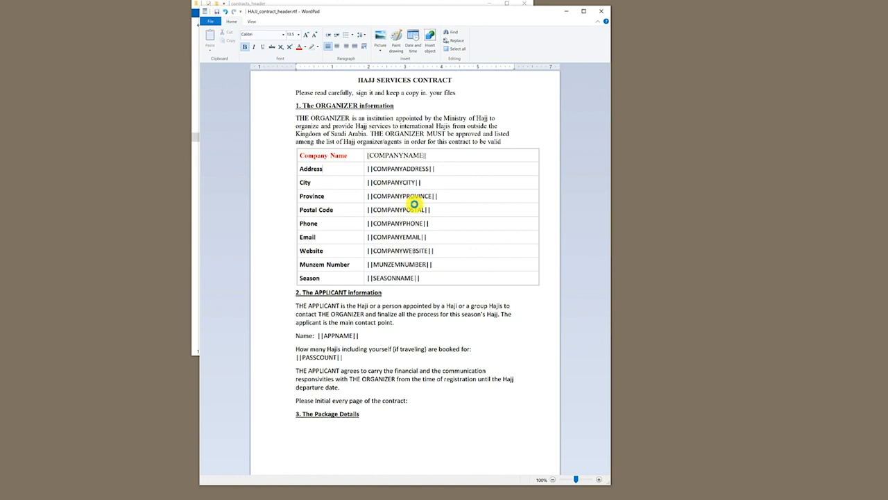
click(601, 11)
- Open HAJJ_contract_TERMS.rtf from the contracts_Terms folder inside Surehajj Data
click(310, 26)
click(303, 89)
double_click(302, 91)
click(306, 50)
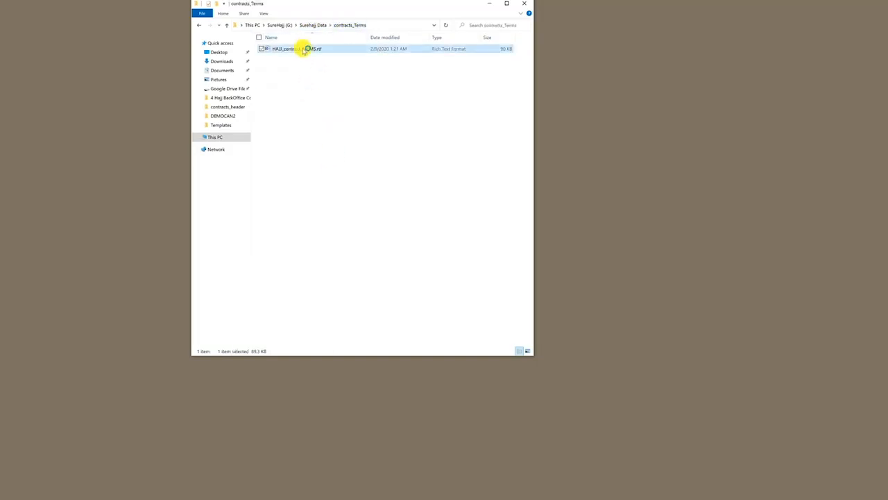
double_click(305, 49)
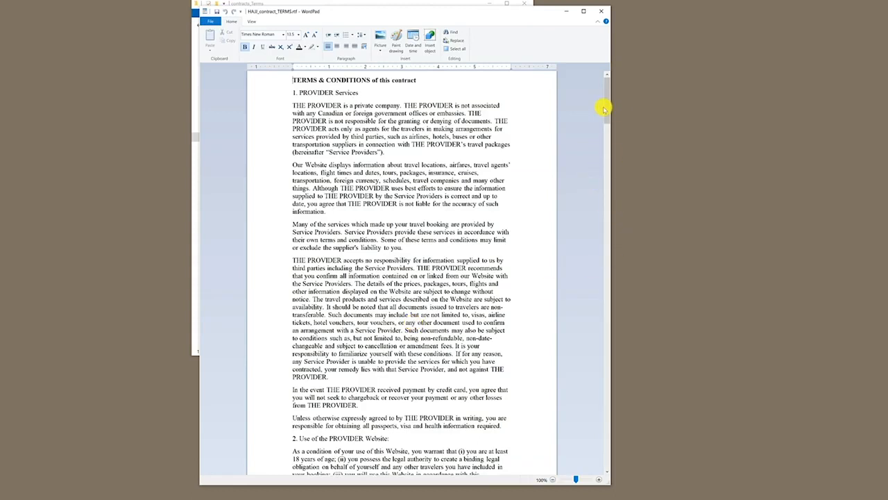
- Review the contract's Reservation / Deposits / Fees and Cancellation sections, and save and close the document
drag(606, 131, 587, 338)
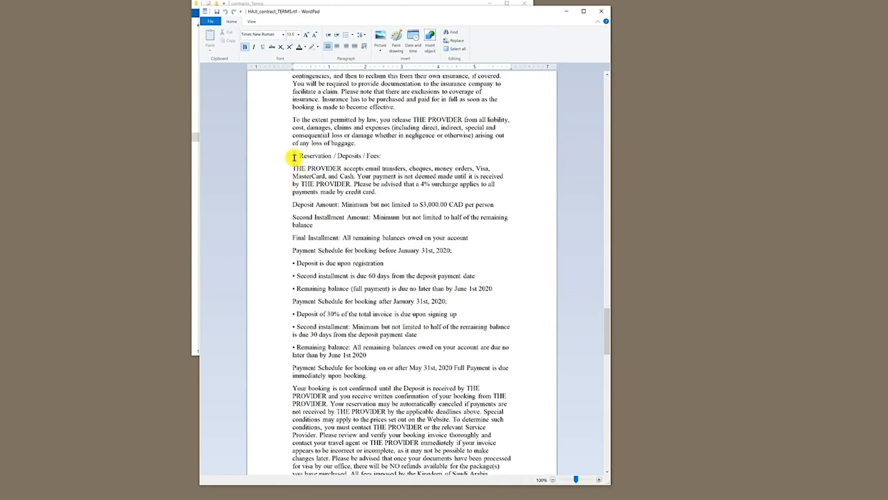
drag(294, 156, 380, 155)
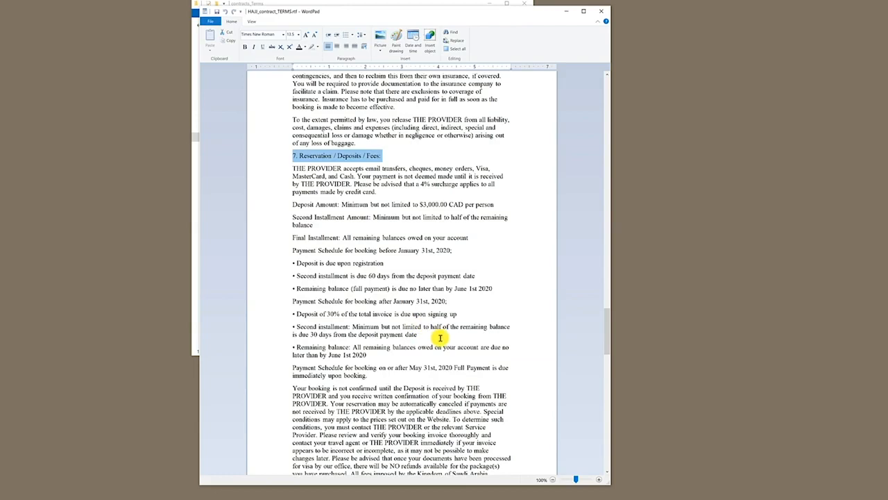
scroll(440, 339, down, 8)
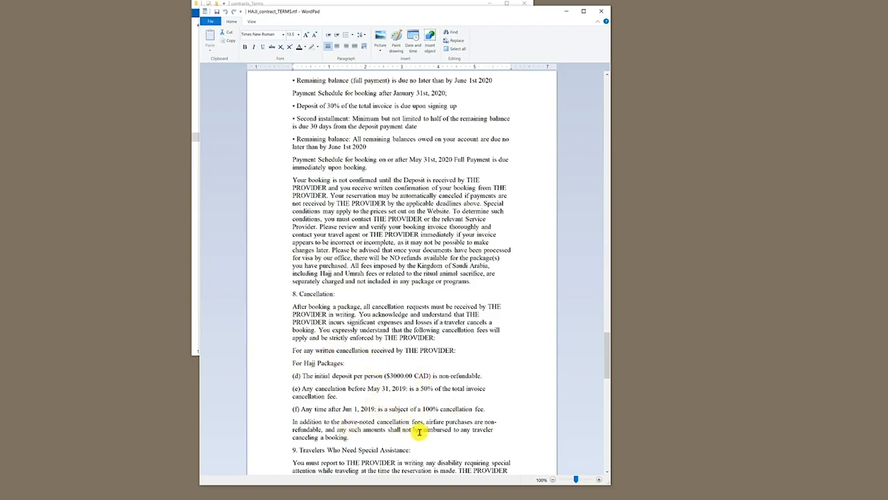
scroll(419, 432, up, 10)
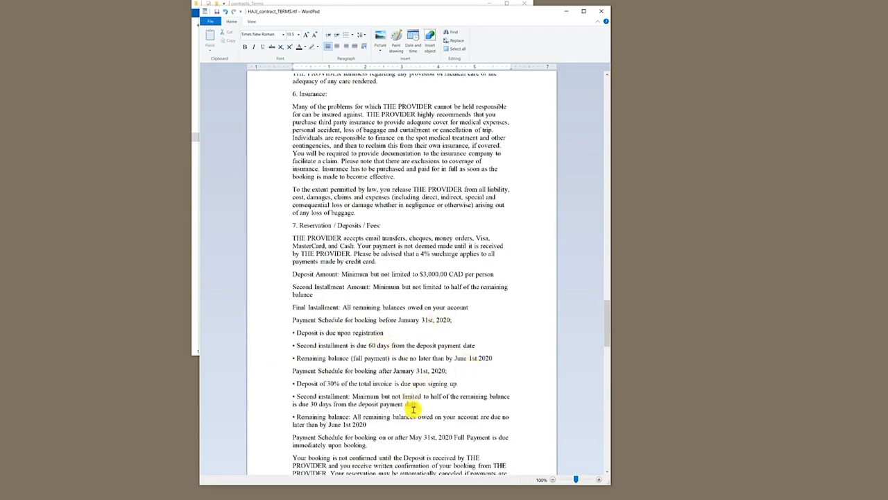
click(218, 12)
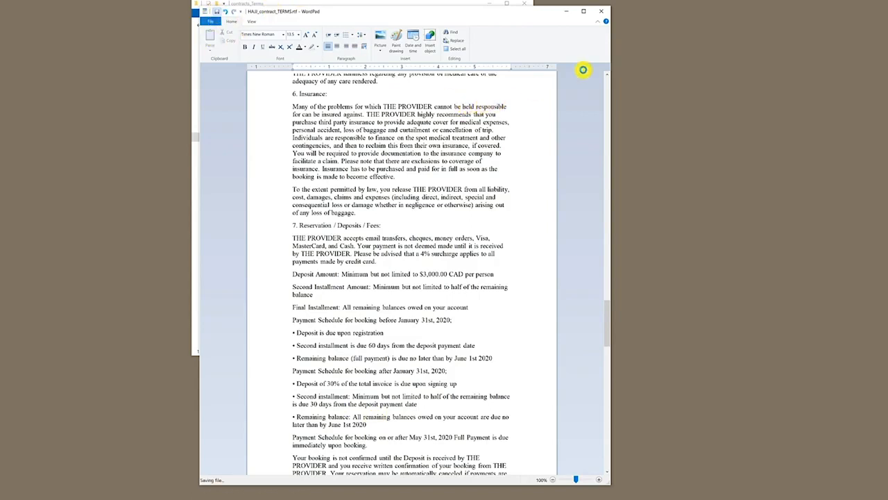
click(601, 11)
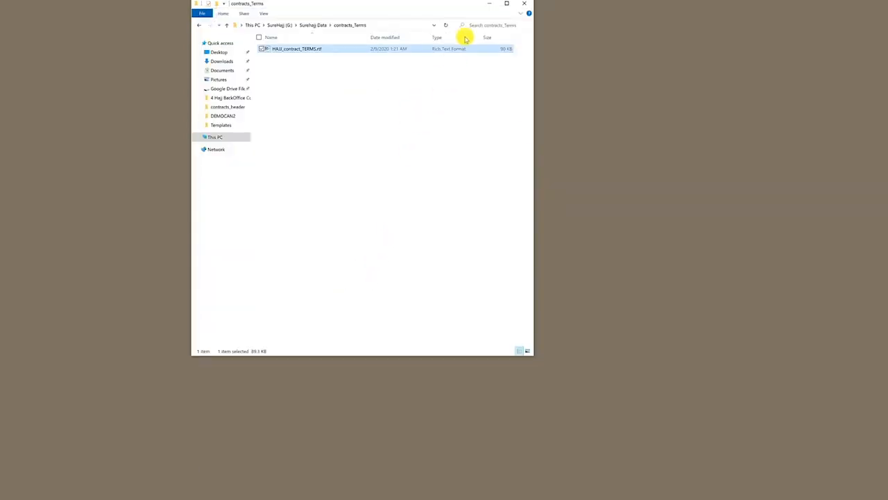
- Minimize the folder window, switch back to SureHajj and open Hajj Contract Design in Hajj BackOffice
click(488, 7)
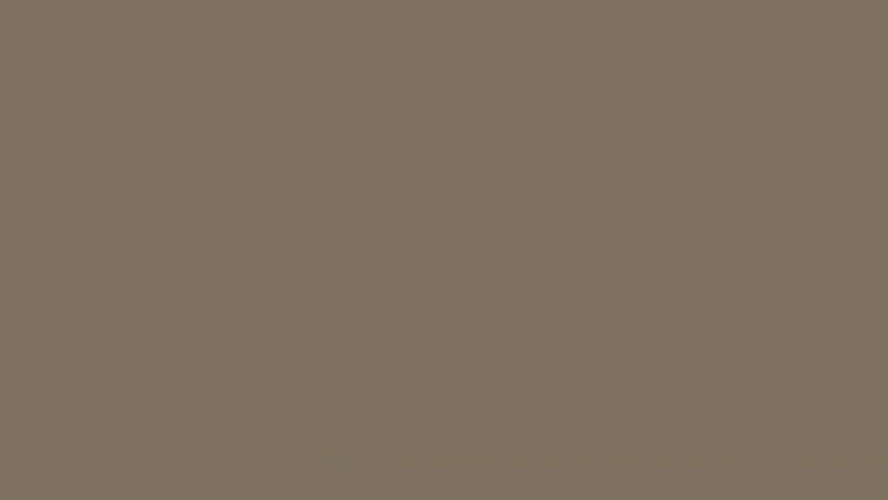
click(275, 478)
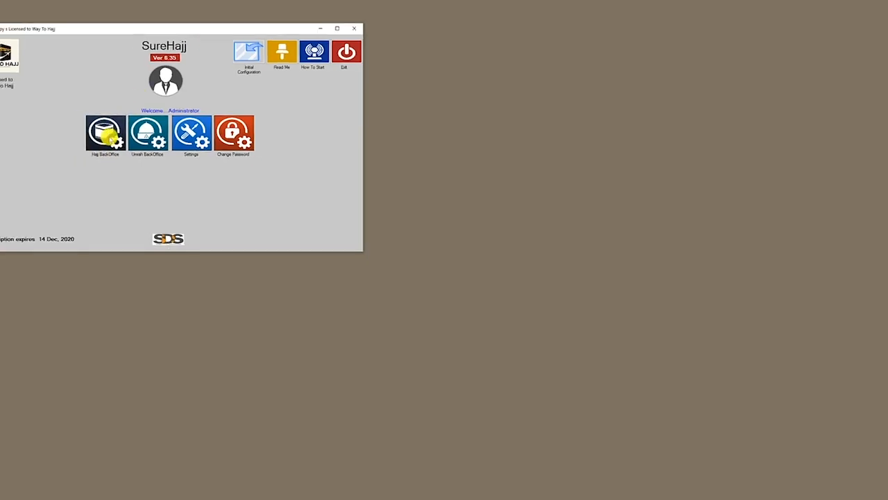
click(133, 139)
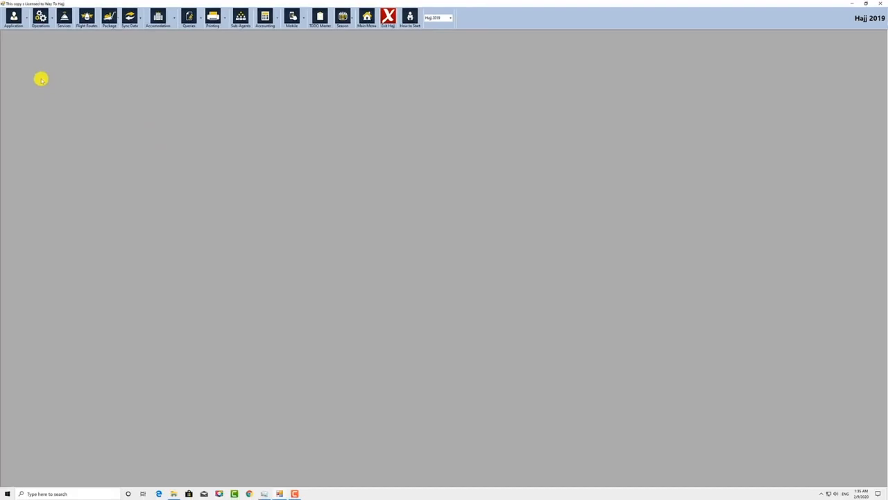
click(29, 20)
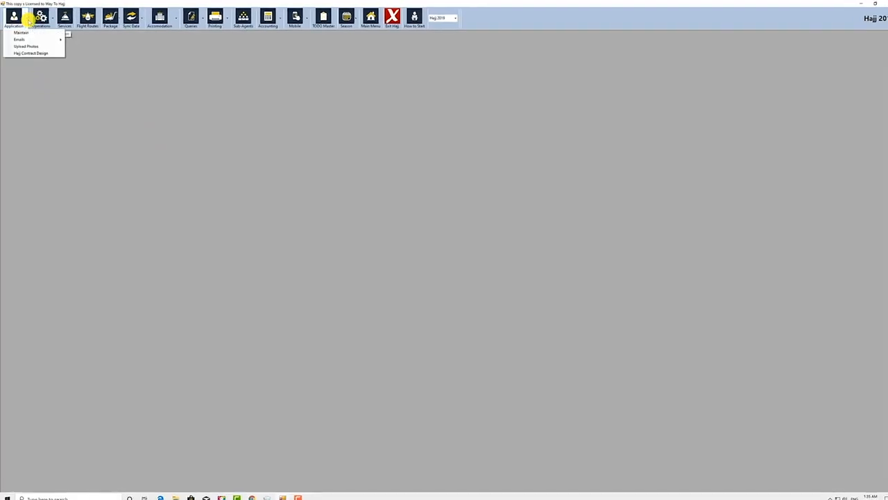
click(43, 59)
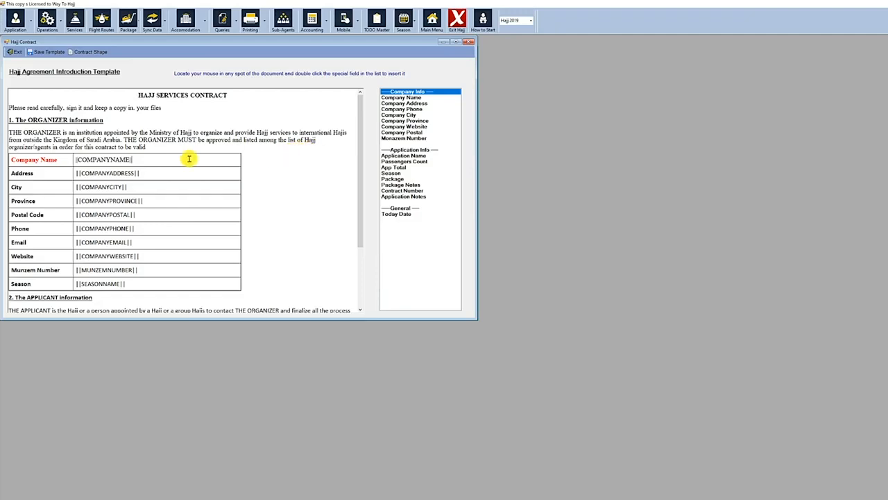
- Replace the COMPANYNAME placeholder in the organizer table's first row with the Company Phone special field
drag(143, 159, 77, 160)
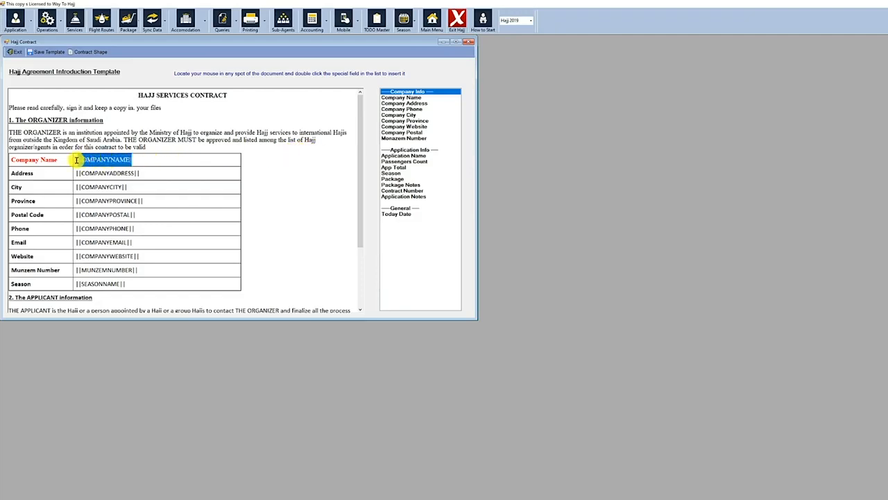
key(Delete)
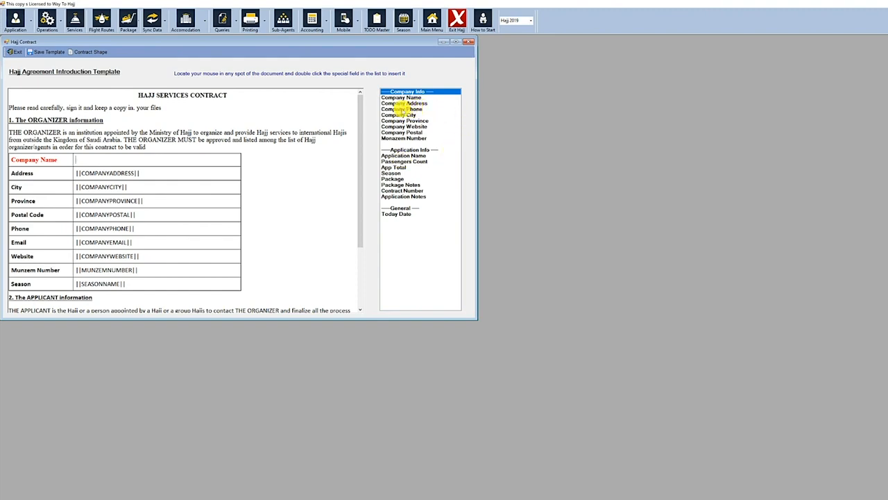
double_click(401, 109)
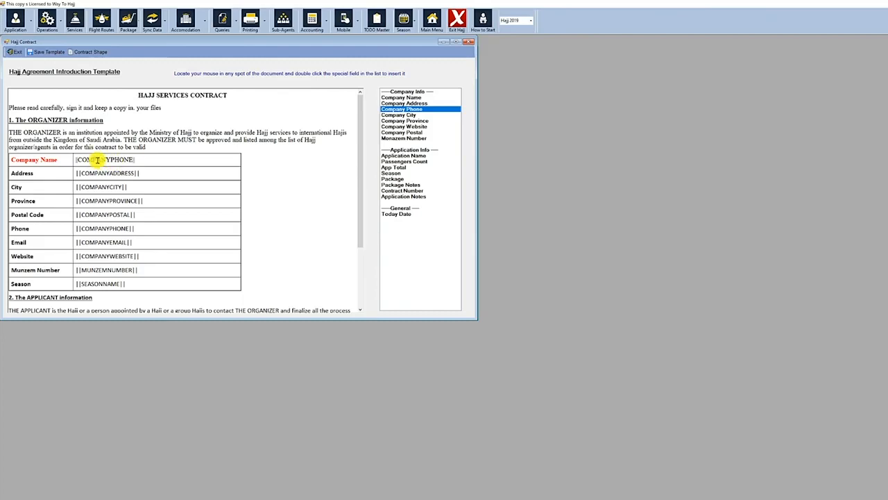
- Relabel the organizer table's first row as Company Tel and save the contract template
click(3, 159)
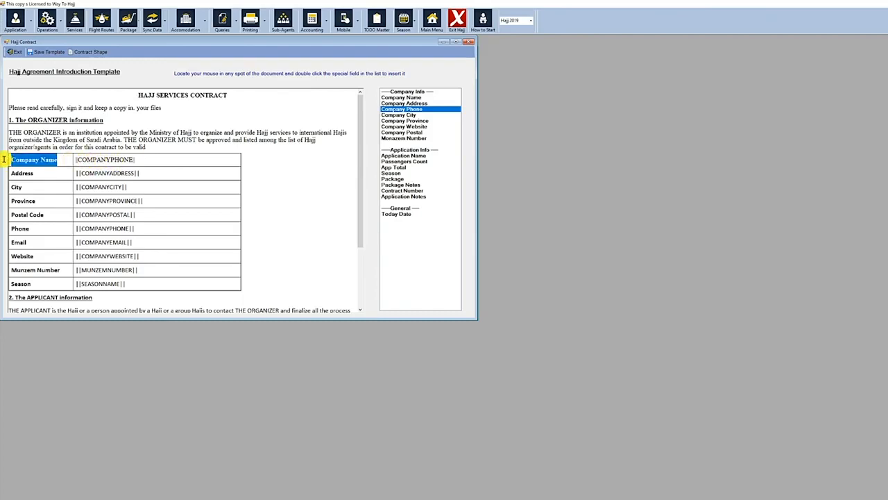
text(Comp)
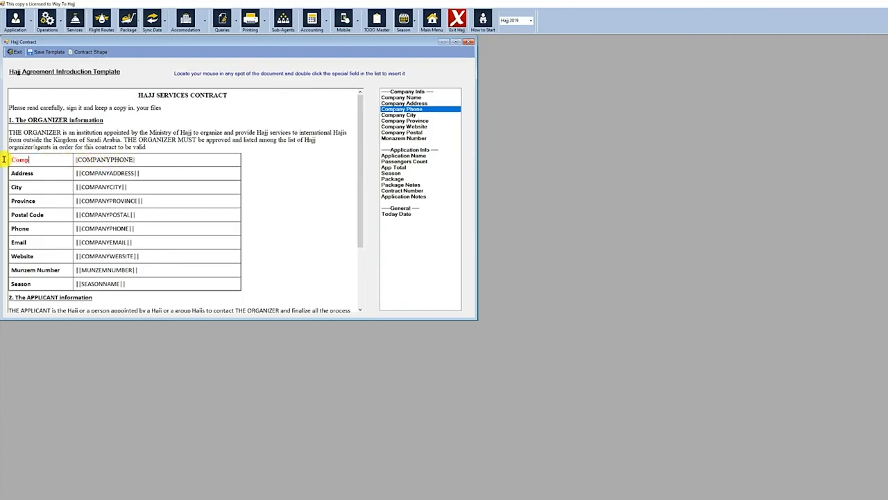
text(any Tel)
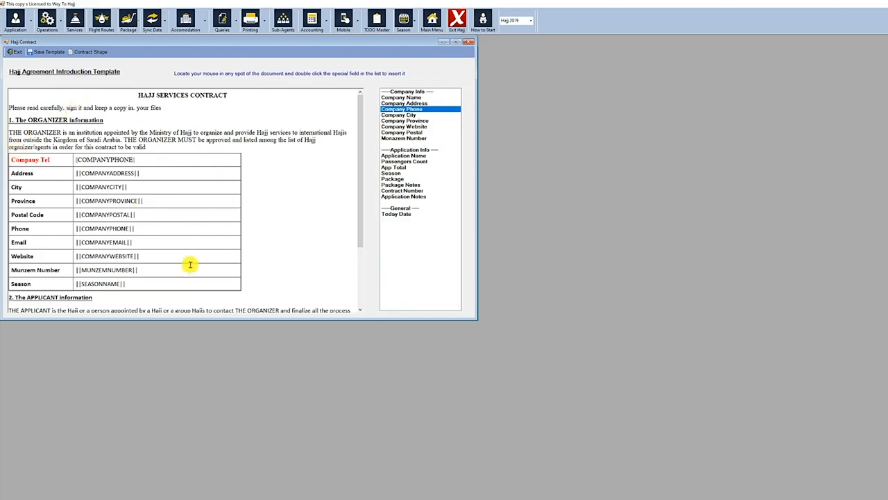
click(52, 54)
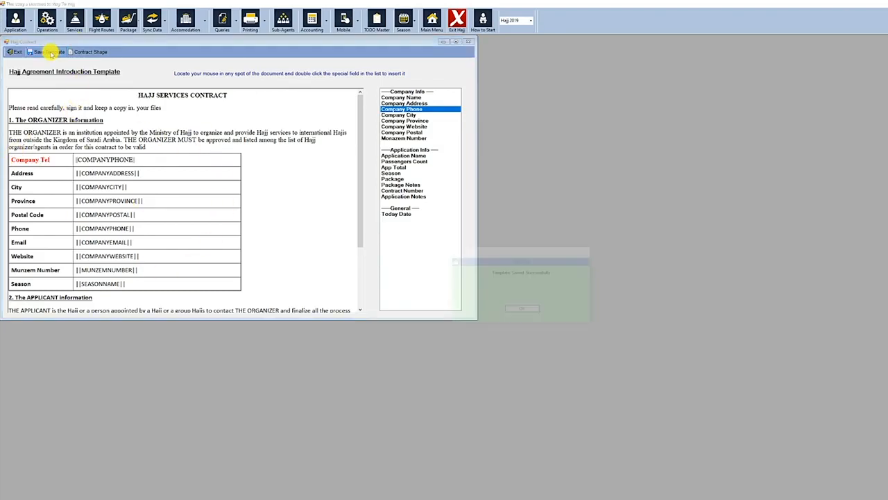
click(522, 311)
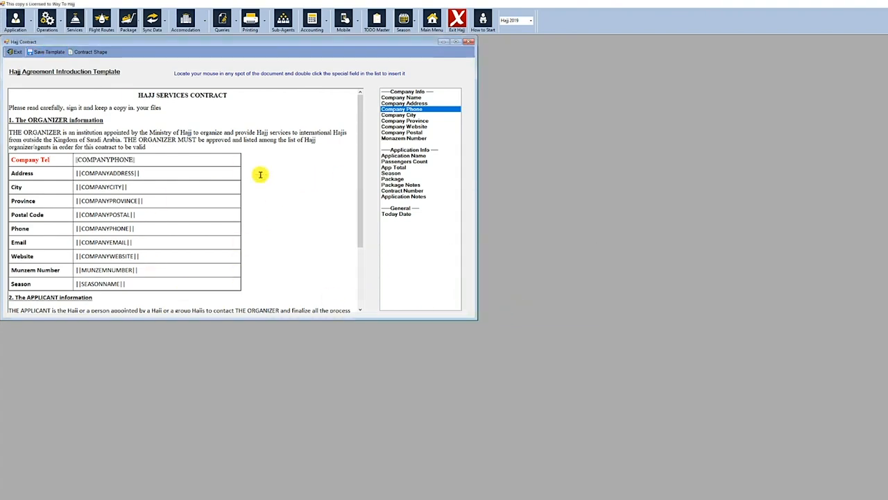